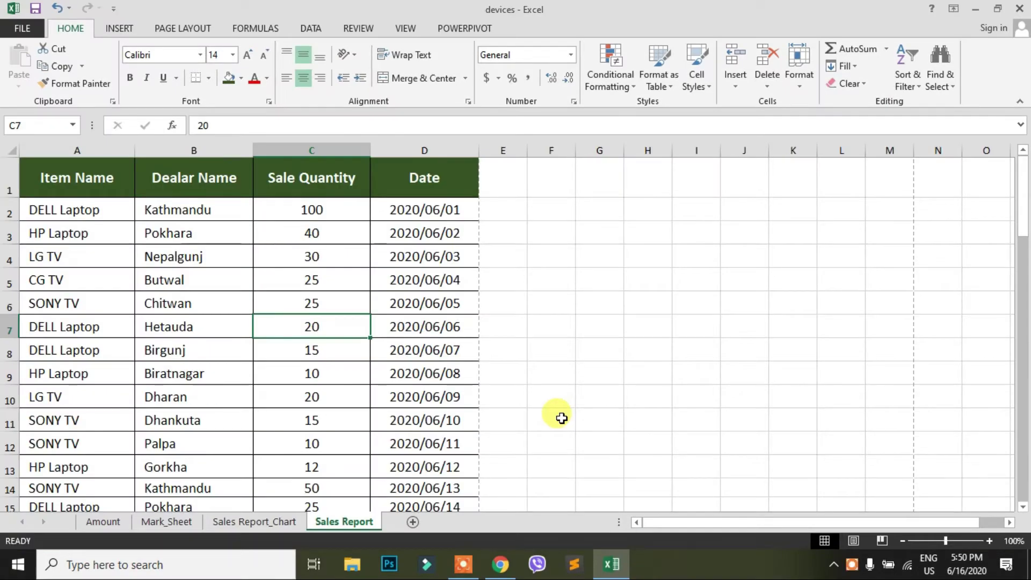
- Switch the ribbon to the Insert tab for the Sales Report sheet
{"action": "left_click", "coordinate": [123, 29]}
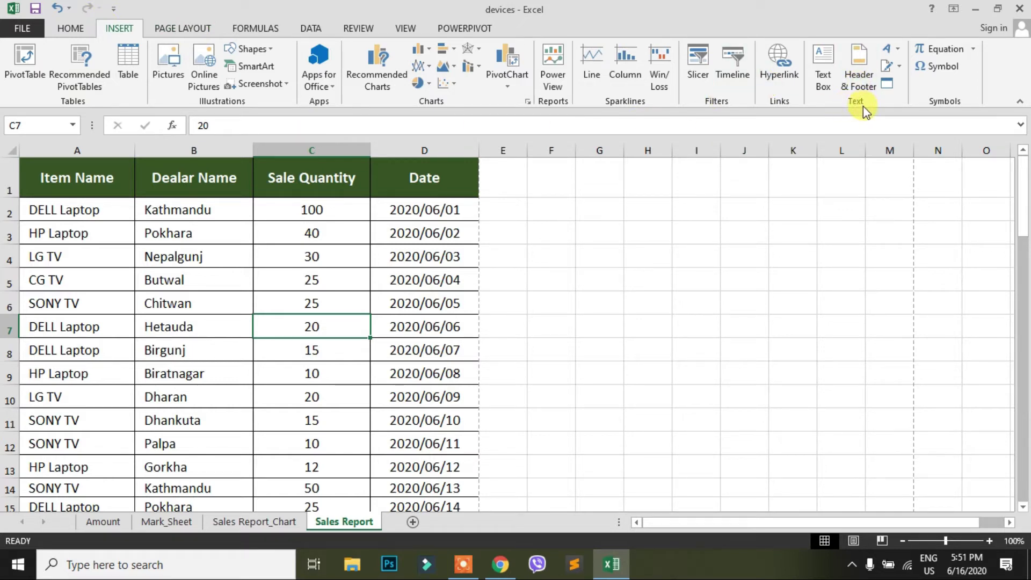
- Add a header in Page Layout view, visiting its left, centre and right sections before returning to the table
{"action": "left_click", "coordinate": [860, 70]}
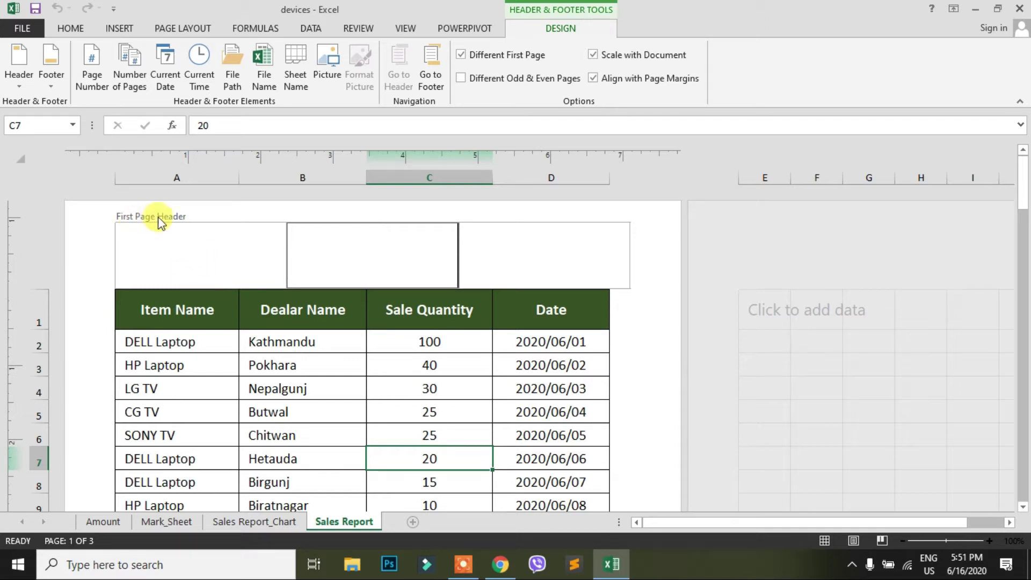
{"action": "left_click", "coordinate": [184, 256]}
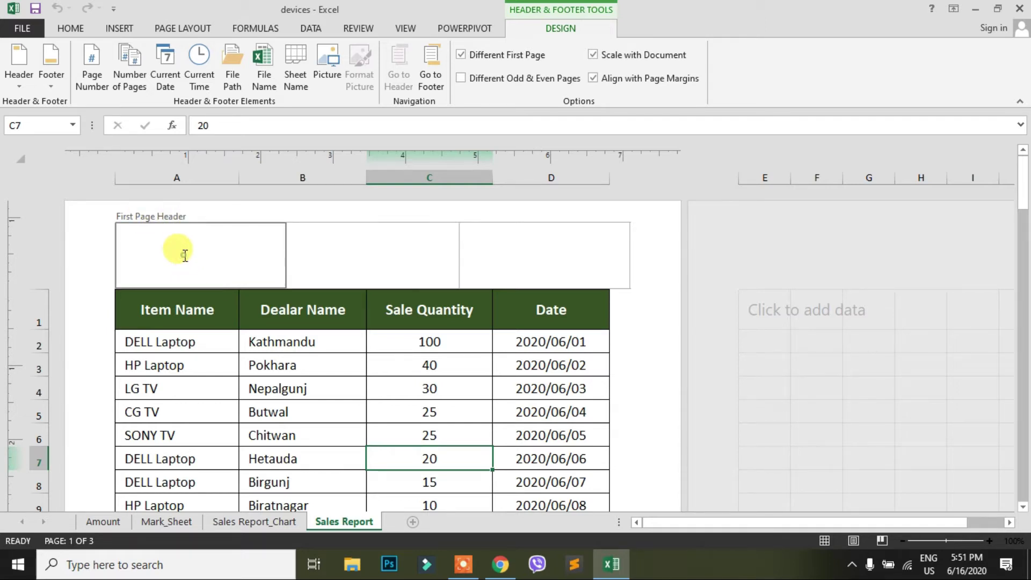
{"action": "left_click", "coordinate": [348, 245]}
{"action": "left_click", "coordinate": [539, 249]}
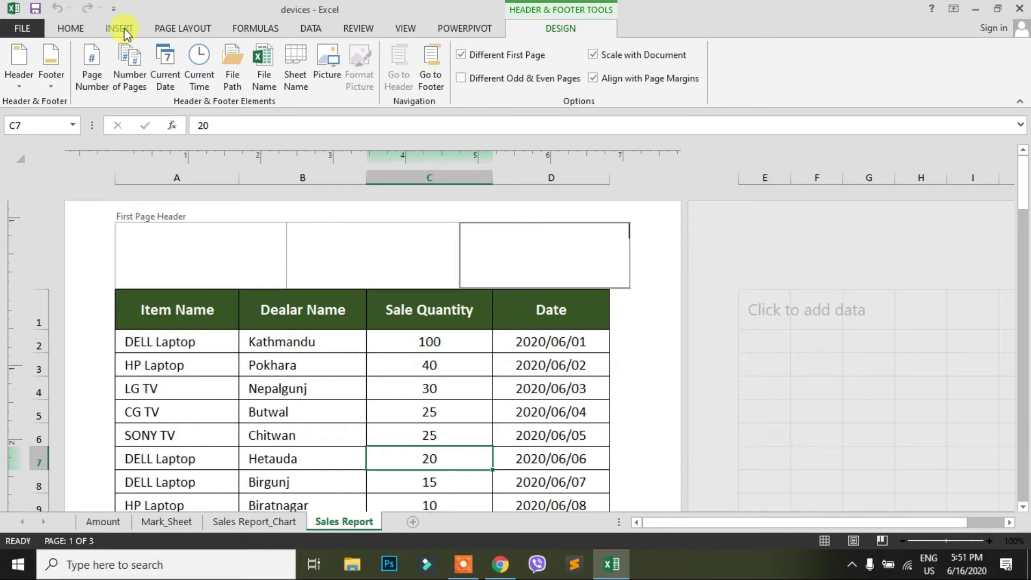
{"action": "left_click", "coordinate": [330, 385]}
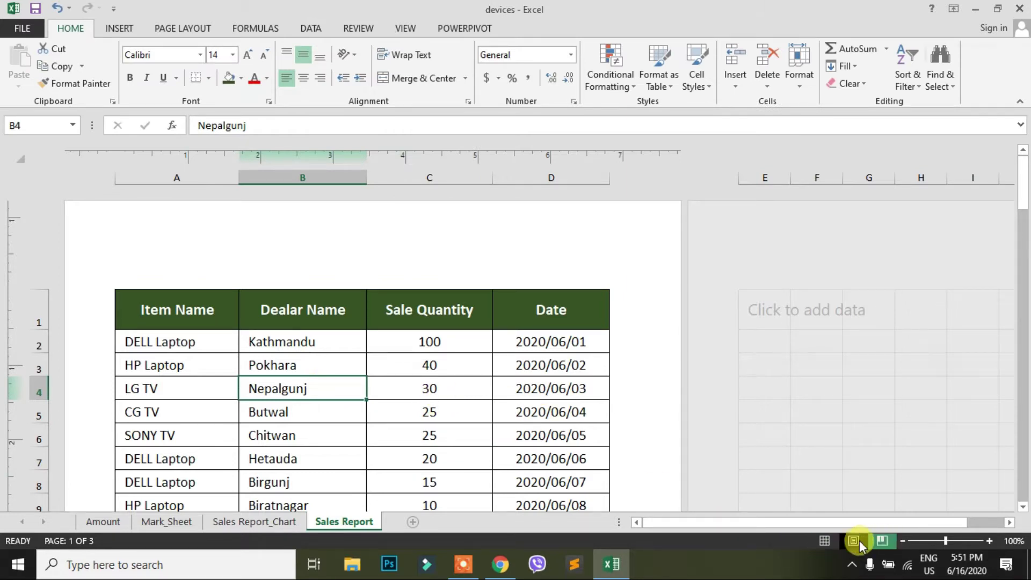
{"action": "left_click", "coordinate": [823, 541]}
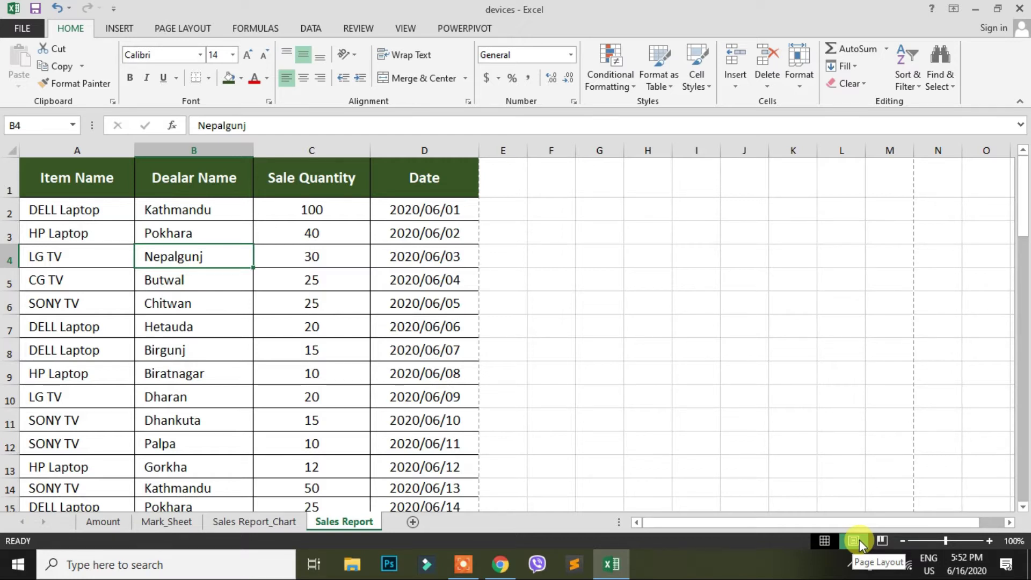
{"action": "left_click", "coordinate": [860, 540]}
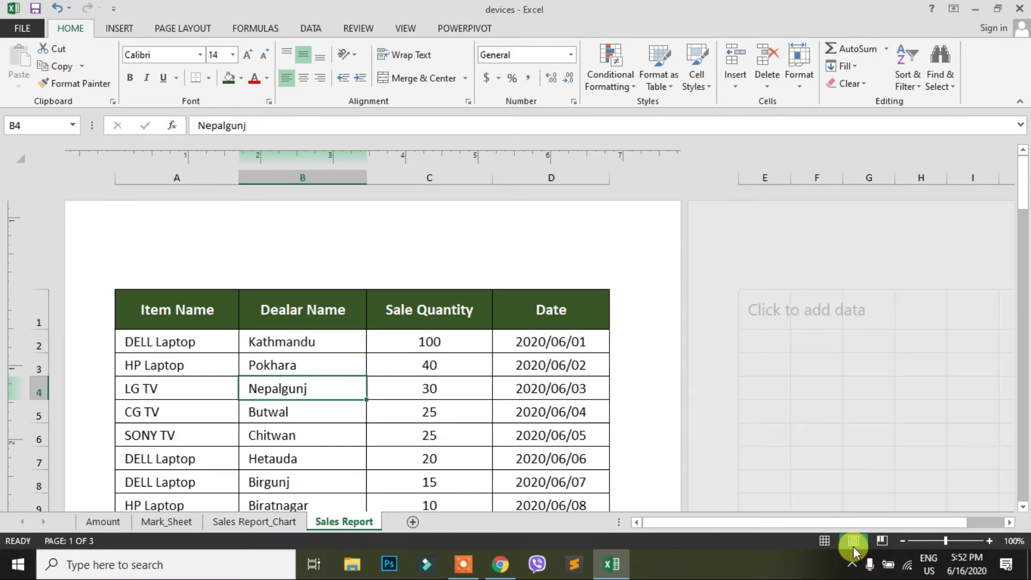
{"action": "left_click", "coordinate": [884, 540]}
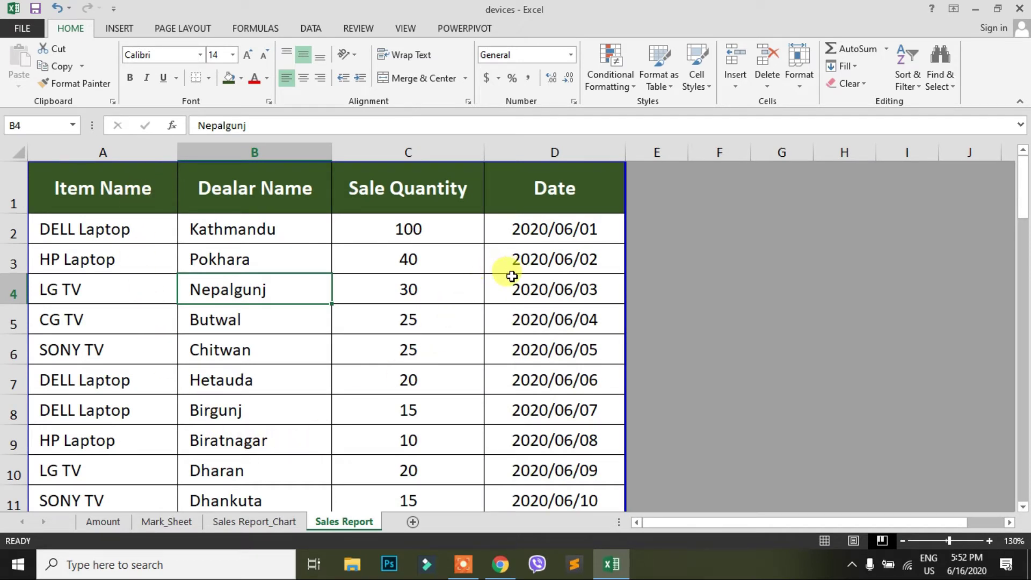
{"action": "scroll", "coordinate": [537, 376], "scroll_direction": "down", "scroll_amount": 2}
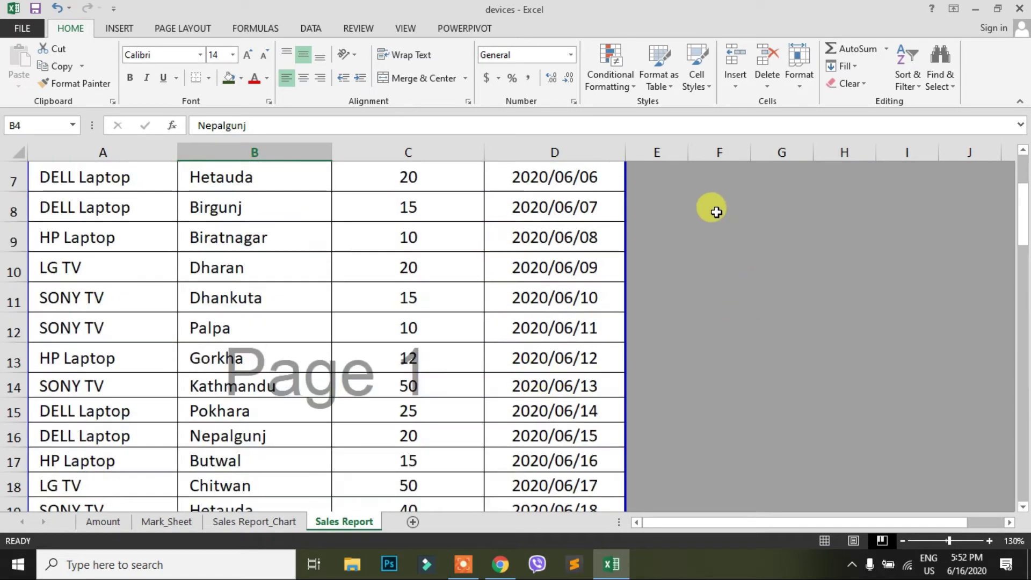
{"action": "scroll", "coordinate": [717, 236], "scroll_direction": "up", "scroll_amount": 2}
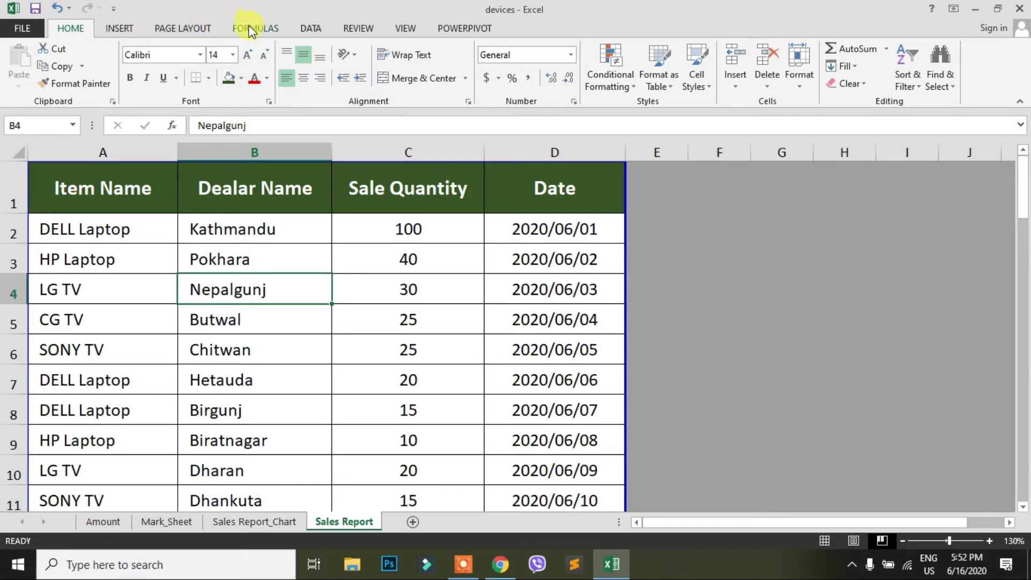
{"action": "left_click", "coordinate": [855, 542]}
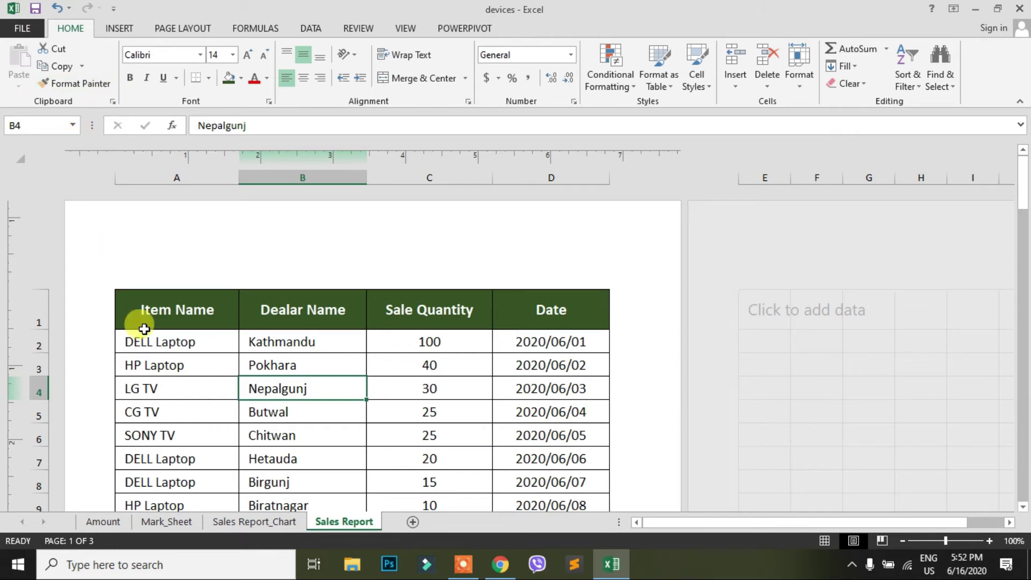
{"action": "mouse_move", "coordinate": [201, 255]}
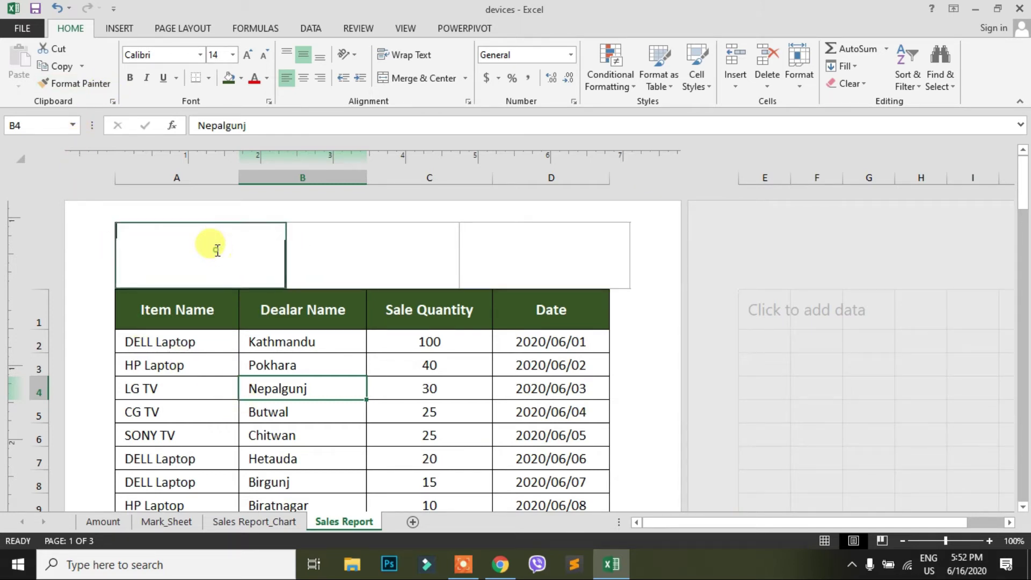
- Insert the &[Page] page-number code into the left header section so it displays 1
{"action": "left_click", "coordinate": [217, 250]}
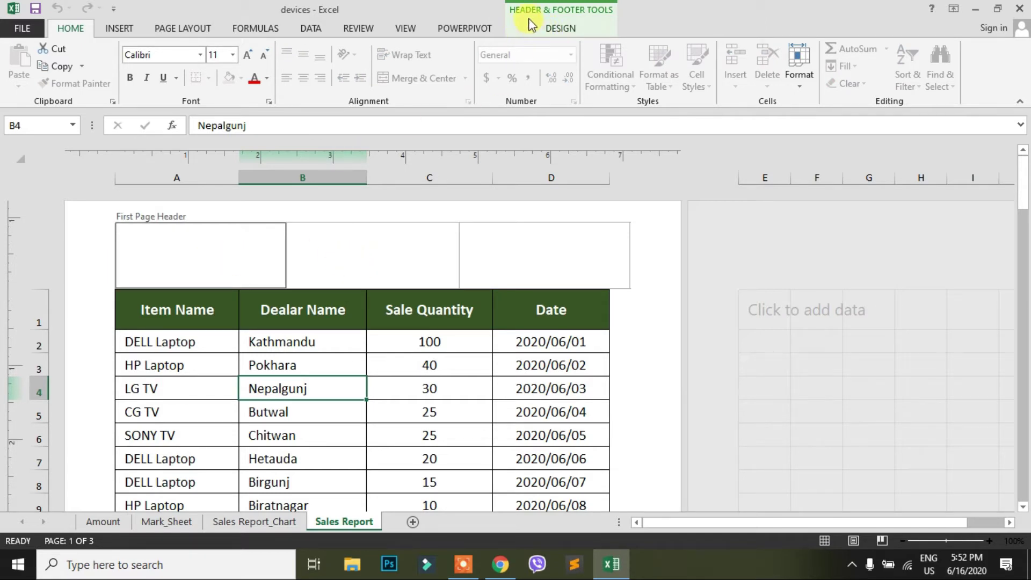
{"action": "left_click", "coordinate": [559, 28]}
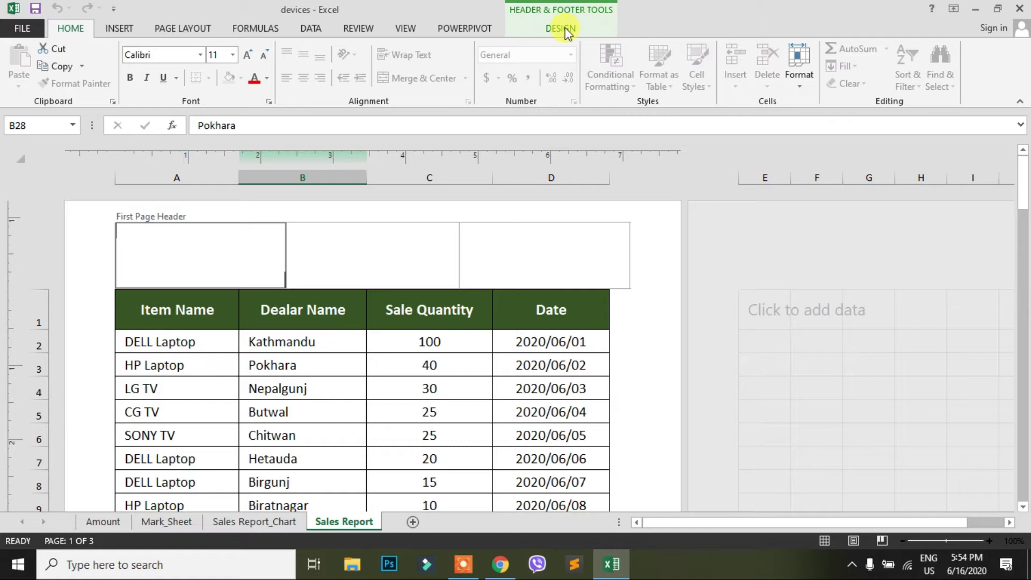
{"action": "left_click", "coordinate": [565, 27]}
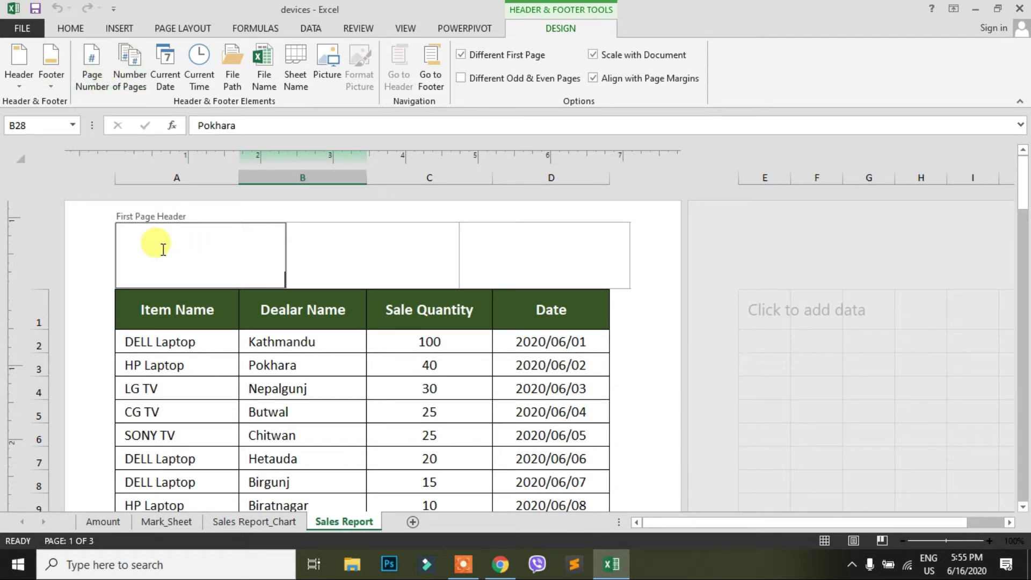
{"action": "left_click", "coordinate": [95, 72]}
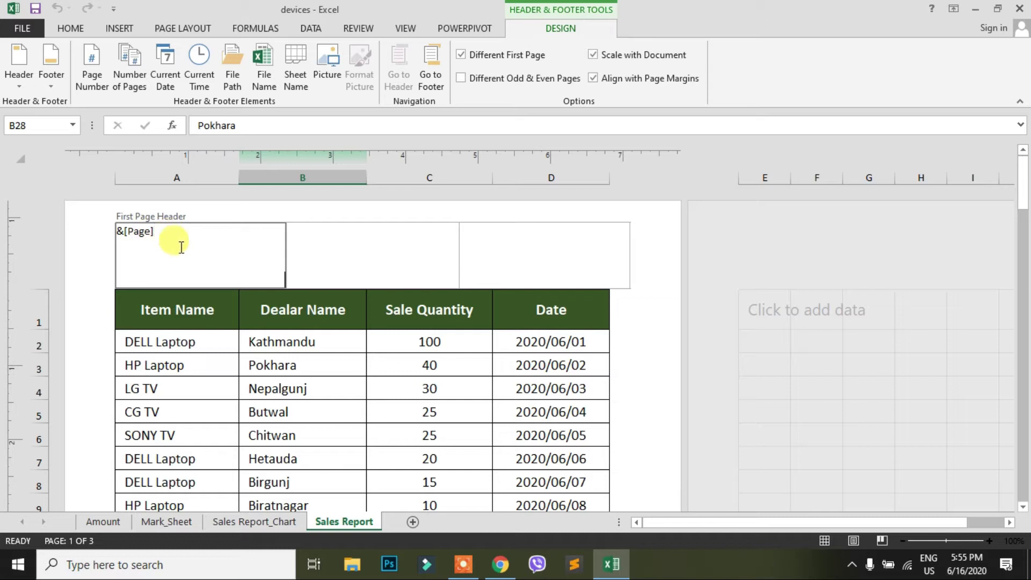
{"action": "left_click", "coordinate": [202, 344]}
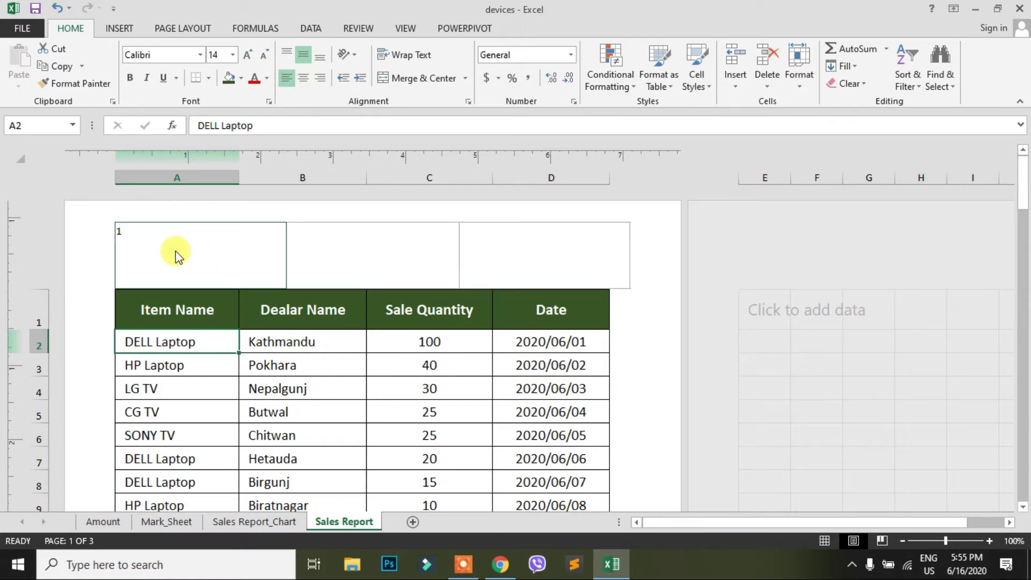
- Scroll through pages 2 and 3 to confirm their header numbers, then back to page 1
{"action": "scroll", "coordinate": [251, 346], "scroll_direction": "down", "scroll_amount": 3}
{"action": "scroll", "coordinate": [253, 351], "scroll_direction": "down", "scroll_amount": 2}
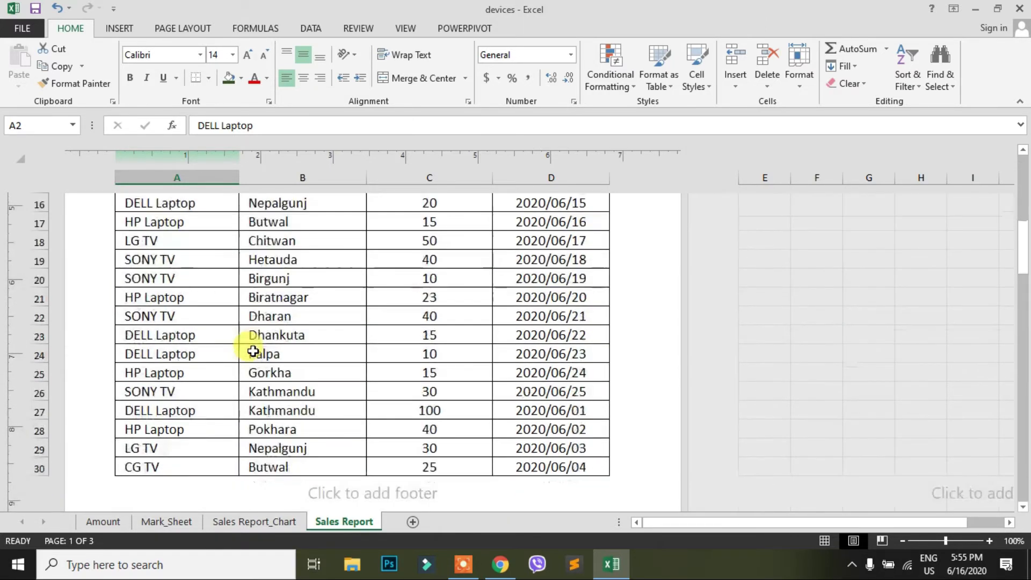
{"action": "scroll", "coordinate": [253, 351], "scroll_direction": "down", "scroll_amount": 2}
{"action": "left_click", "coordinate": [249, 414]}
{"action": "scroll", "coordinate": [250, 415], "scroll_direction": "down", "scroll_amount": 1}
{"action": "scroll", "coordinate": [161, 432], "scroll_direction": "down", "scroll_amount": 1}
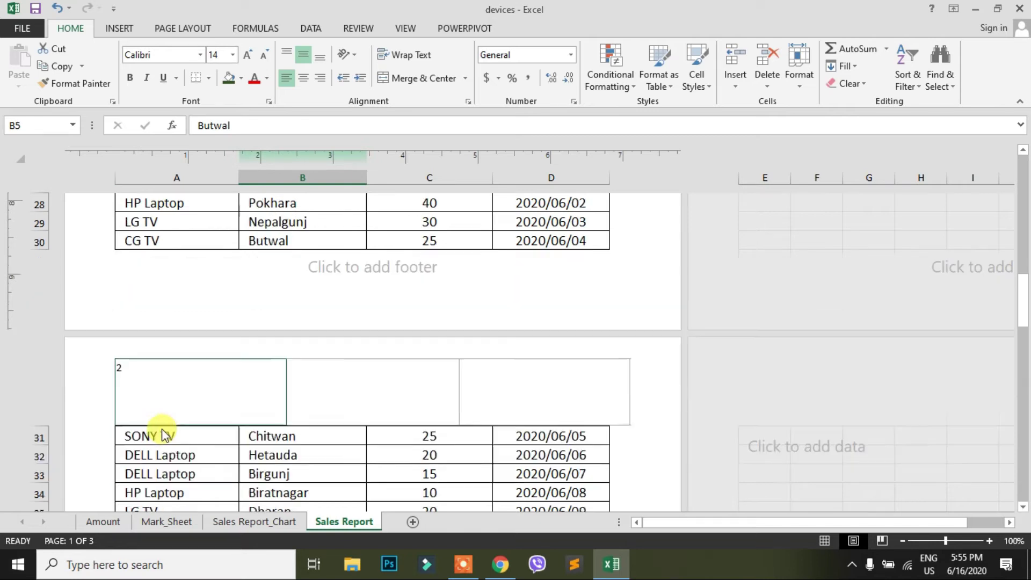
{"action": "scroll", "coordinate": [166, 424], "scroll_direction": "down", "scroll_amount": 2}
{"action": "scroll", "coordinate": [224, 391], "scroll_direction": "down", "scroll_amount": 6}
{"action": "scroll", "coordinate": [225, 395], "scroll_direction": "down", "scroll_amount": 4}
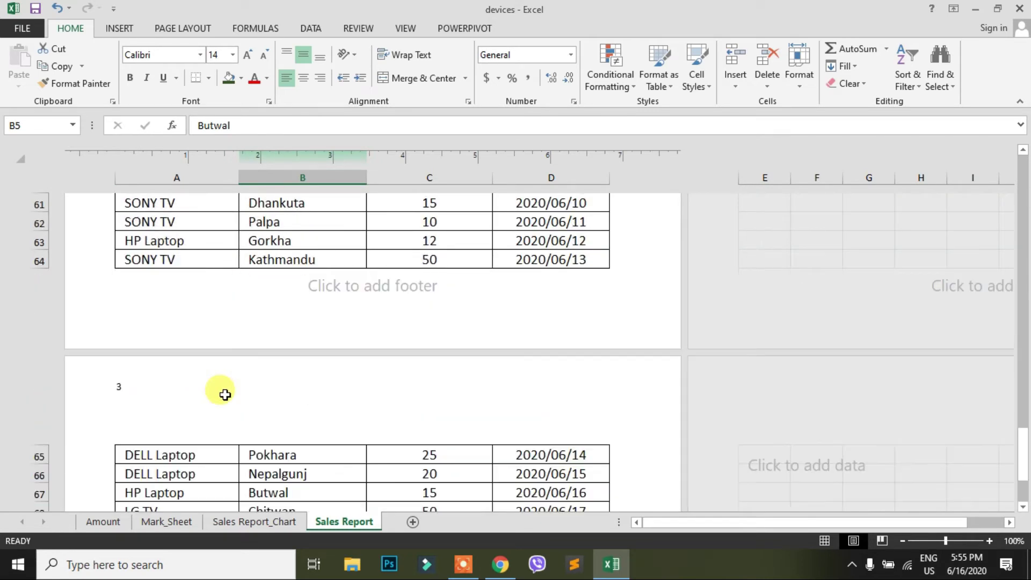
{"action": "scroll", "coordinate": [169, 403], "scroll_direction": "up", "scroll_amount": 3}
{"action": "scroll", "coordinate": [169, 402], "scroll_direction": "up", "scroll_amount": 4}
{"action": "scroll", "coordinate": [172, 403], "scroll_direction": "up", "scroll_amount": 5}
{"action": "scroll", "coordinate": [177, 404], "scroll_direction": "up", "scroll_amount": 3}
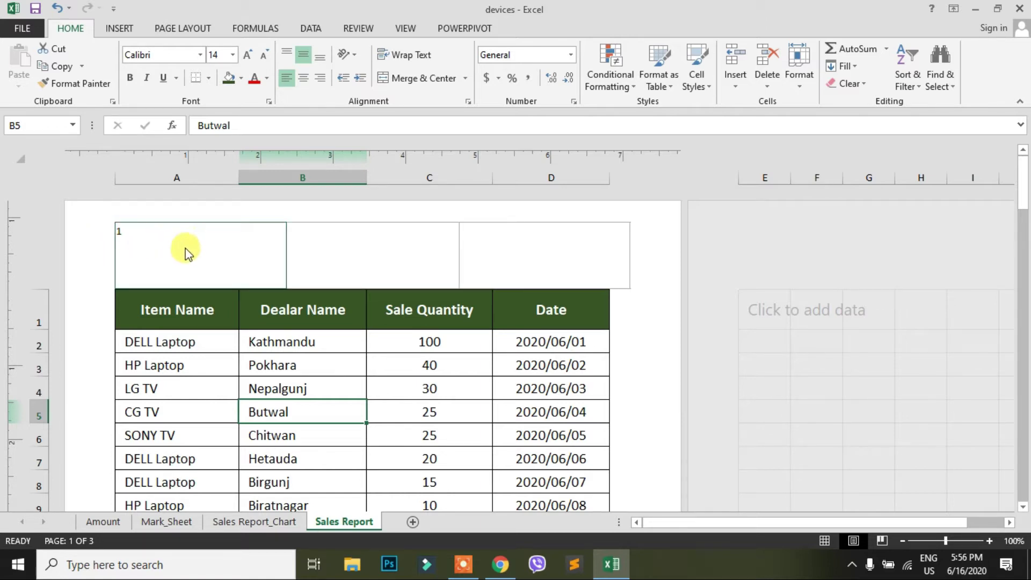
- Type 'Page' before &[Page] in the left header so it reads Page 1
{"action": "left_click", "coordinate": [163, 253]}
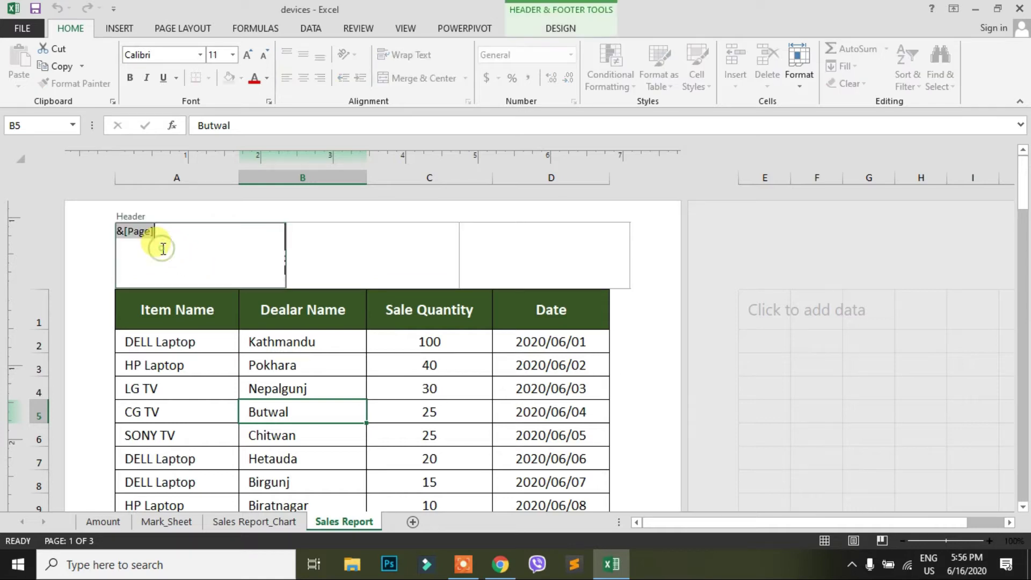
{"action": "left_click", "coordinate": [219, 237]}
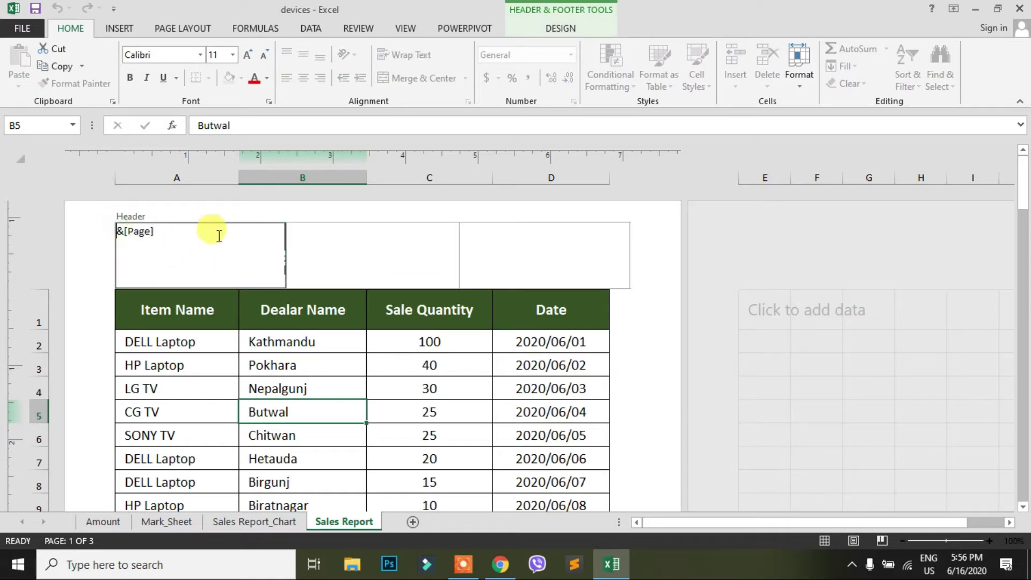
{"action": "type", "text": "Page"}
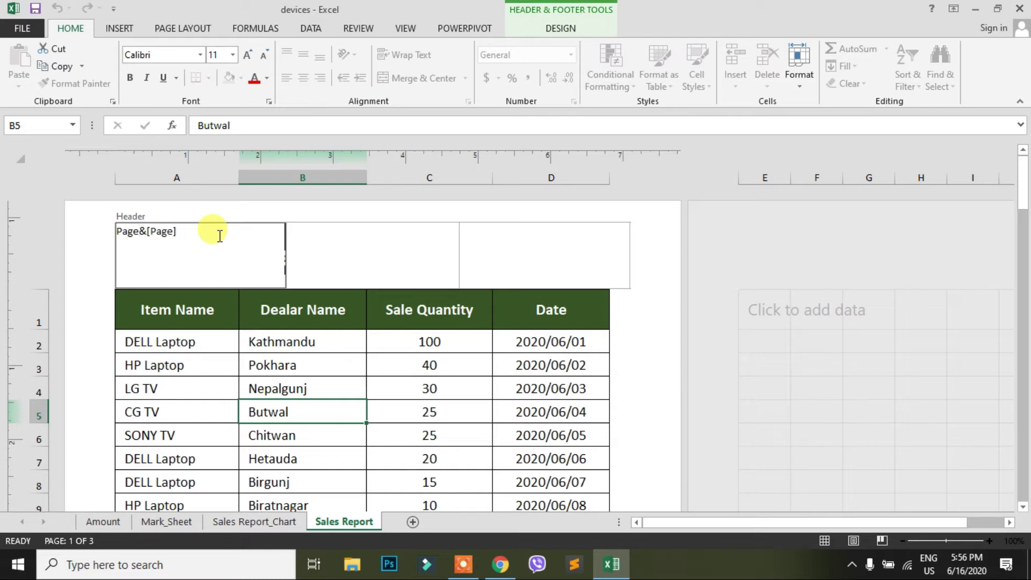
{"action": "left_click", "coordinate": [218, 337]}
- Scroll through the pages to check the 'Page' labels, then reopen the header for editing
{"action": "scroll", "coordinate": [143, 250], "scroll_direction": "down", "scroll_amount": 5}
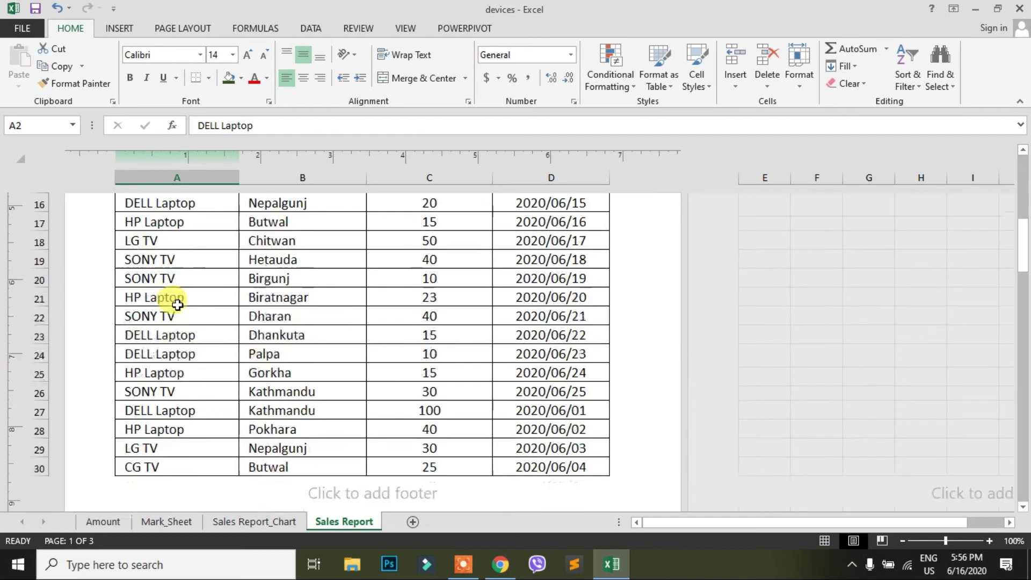
{"action": "scroll", "coordinate": [167, 296], "scroll_direction": "down", "scroll_amount": 3}
{"action": "scroll", "coordinate": [145, 419], "scroll_direction": "down", "scroll_amount": 4}
{"action": "scroll", "coordinate": [145, 427], "scroll_direction": "down", "scroll_amount": 5}
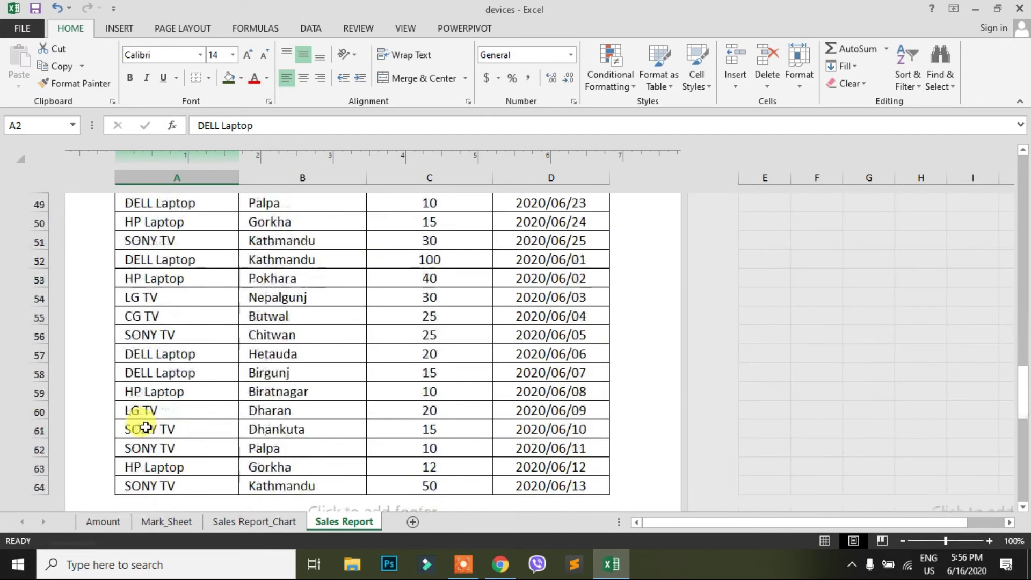
{"action": "scroll", "coordinate": [147, 427], "scroll_direction": "down", "scroll_amount": 3}
{"action": "scroll", "coordinate": [177, 424], "scroll_direction": "up", "scroll_amount": 4}
{"action": "scroll", "coordinate": [201, 371], "scroll_direction": "up", "scroll_amount": 4}
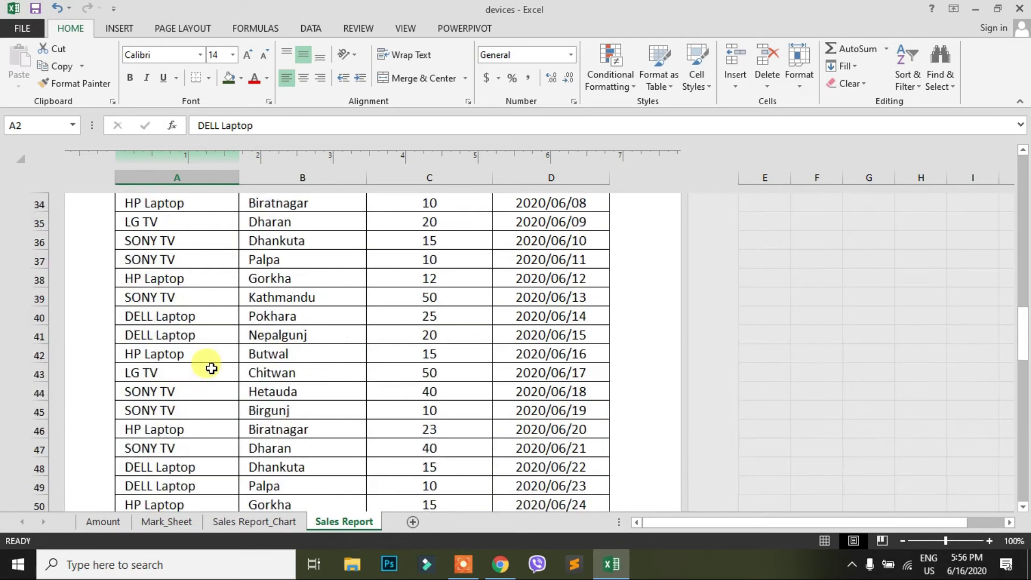
{"action": "scroll", "coordinate": [207, 363], "scroll_direction": "up", "scroll_amount": 12}
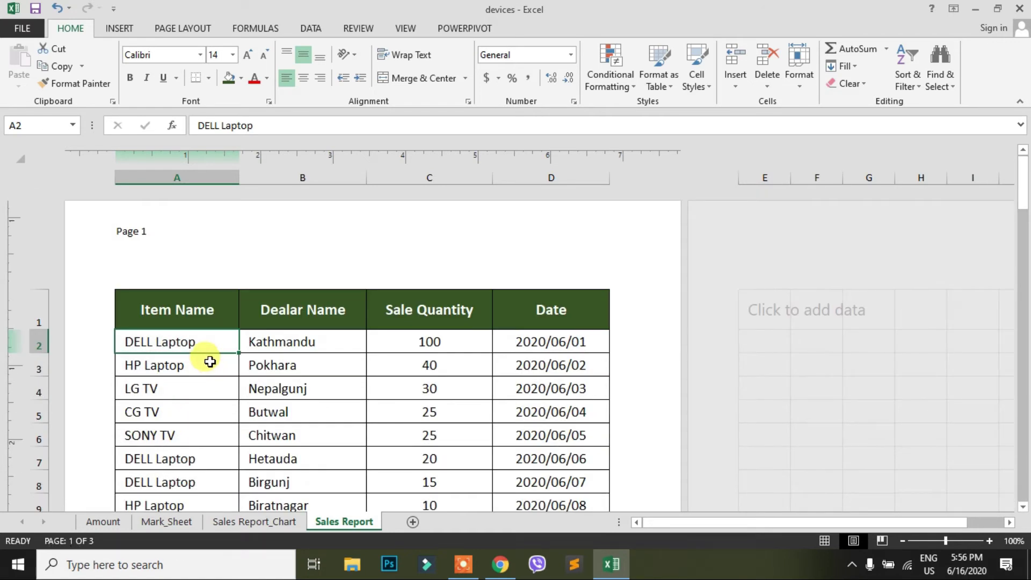
{"action": "left_click", "coordinate": [180, 250]}
- Insert the &[Pages] Number of Pages code into the centre header, displaying 3
{"action": "left_click", "coordinate": [346, 251]}
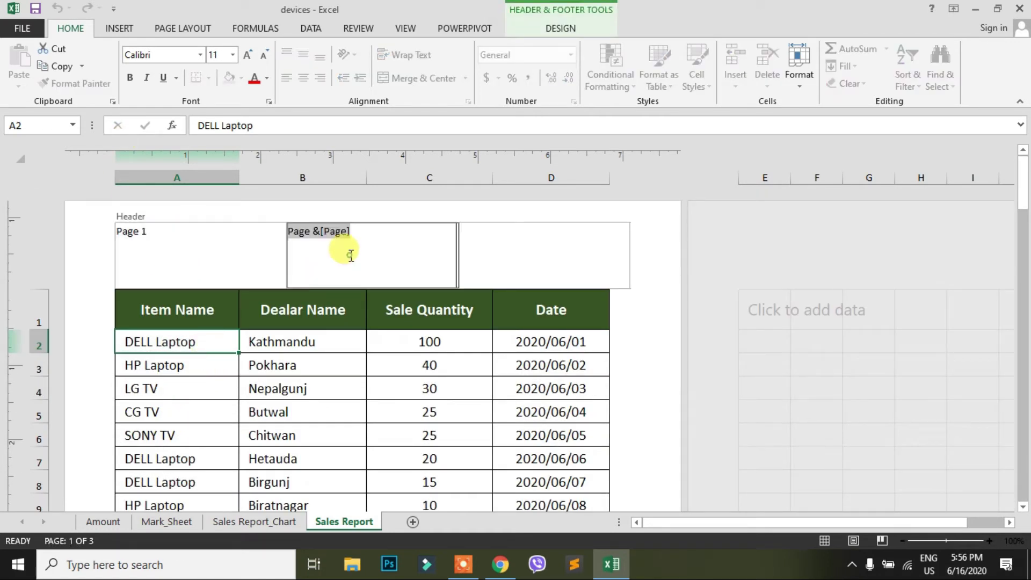
{"action": "left_click", "coordinate": [558, 27]}
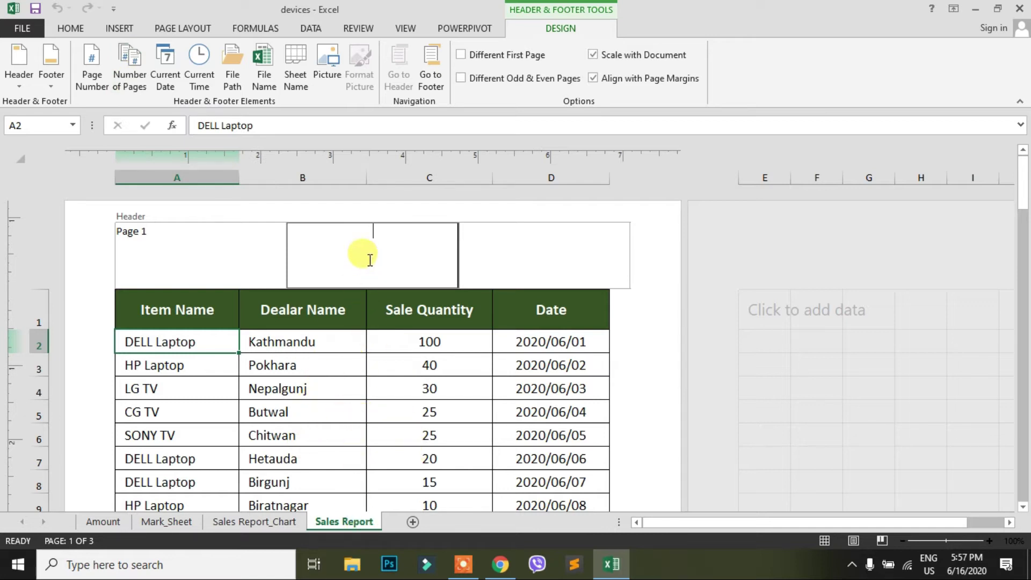
{"action": "left_click", "coordinate": [126, 67]}
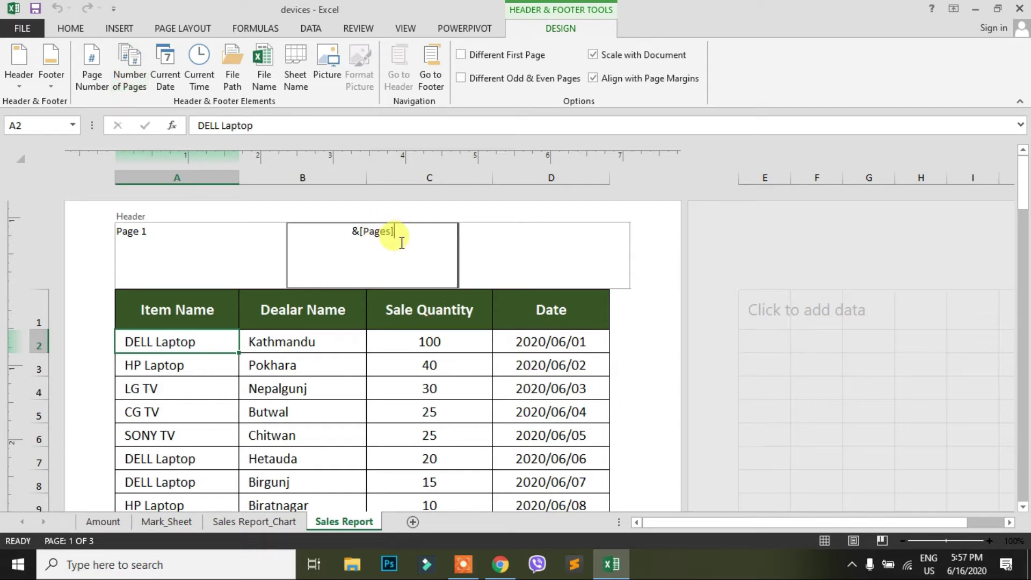
{"action": "left_click", "coordinate": [343, 361]}
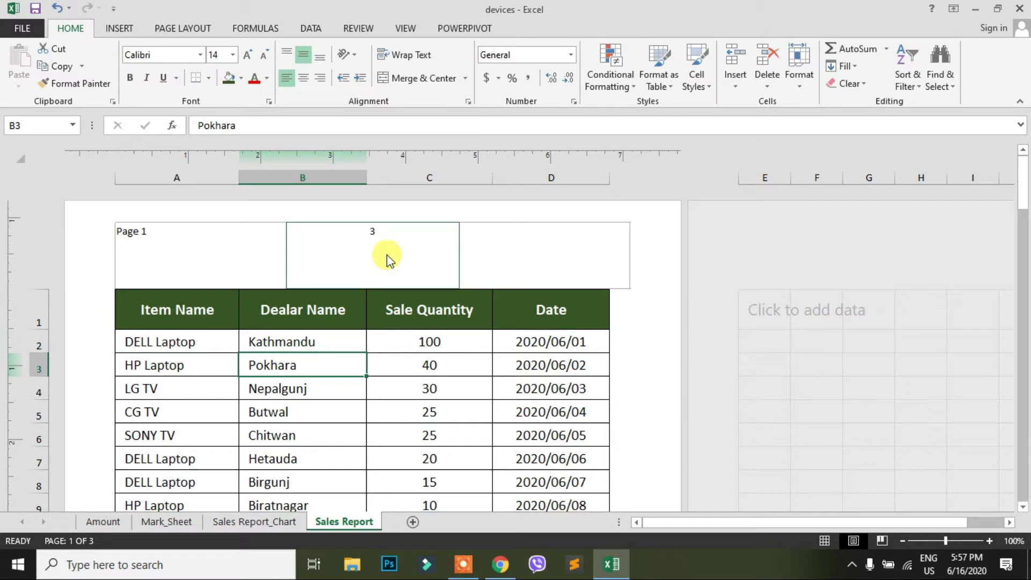
{"action": "left_click", "coordinate": [350, 267]}
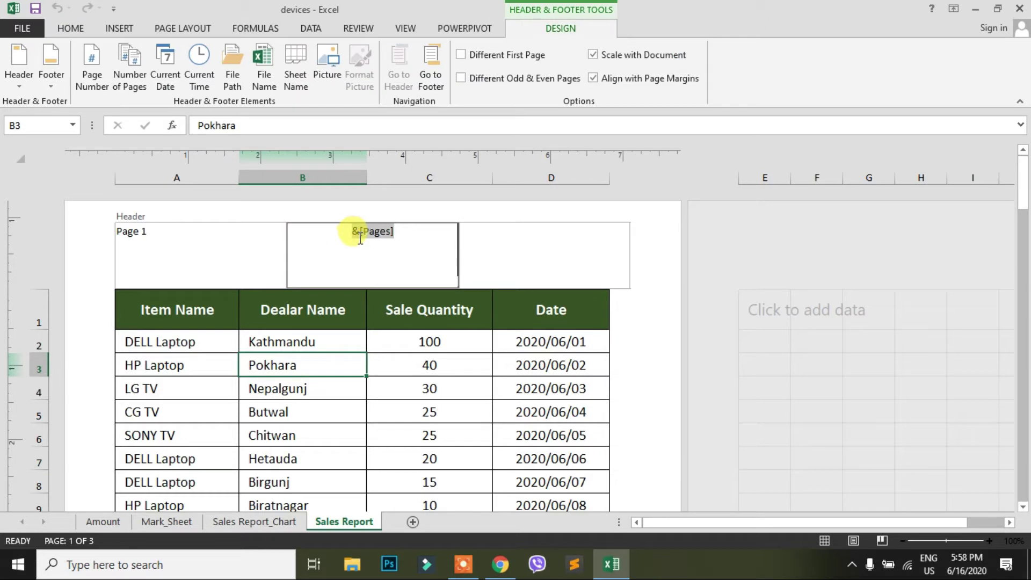
{"action": "left_click_drag", "start_coordinate": [352, 231], "coordinate": [418, 250]}
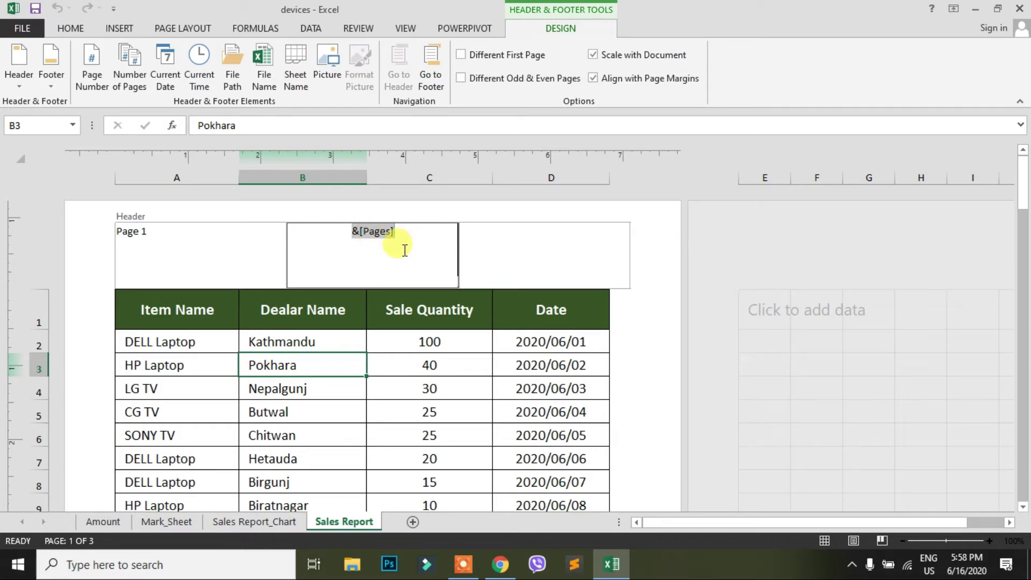
- Append ' of ' and the &[Pages] code after &[Page] in the left header
{"action": "left_click", "coordinate": [207, 256]}
{"action": "triple_click", "coordinate": [183, 230]}
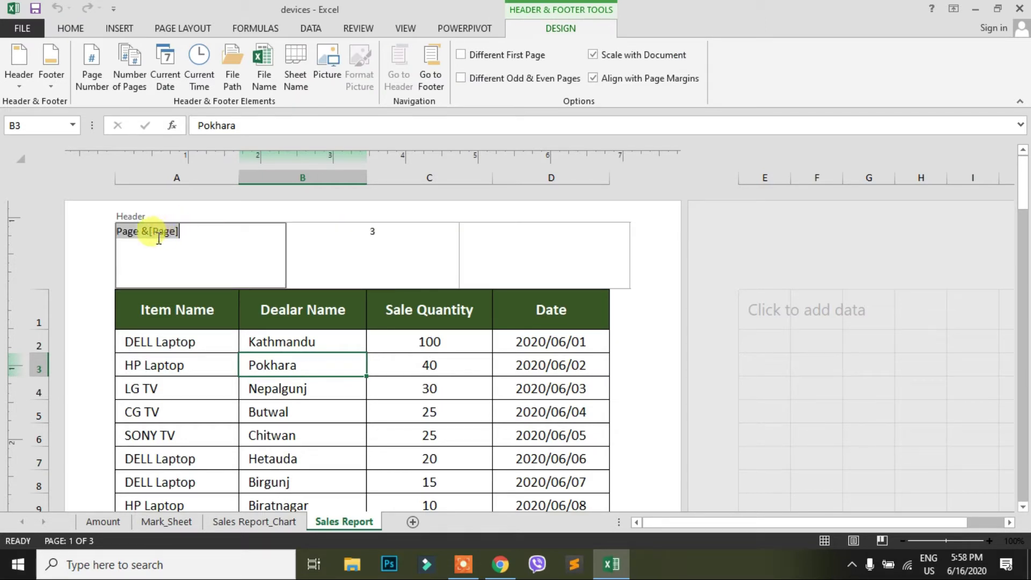
{"action": "left_click_drag", "start_coordinate": [119, 231], "coordinate": [189, 237]}
{"action": "left_click", "coordinate": [186, 229]}
{"action": "type", "text": "of"}
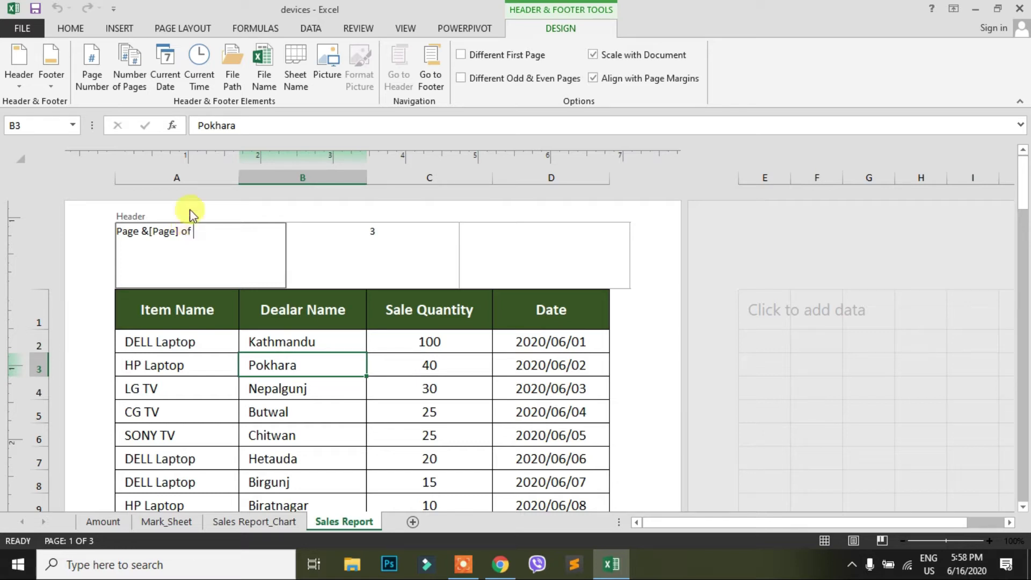
{"action": "left_click", "coordinate": [130, 66]}
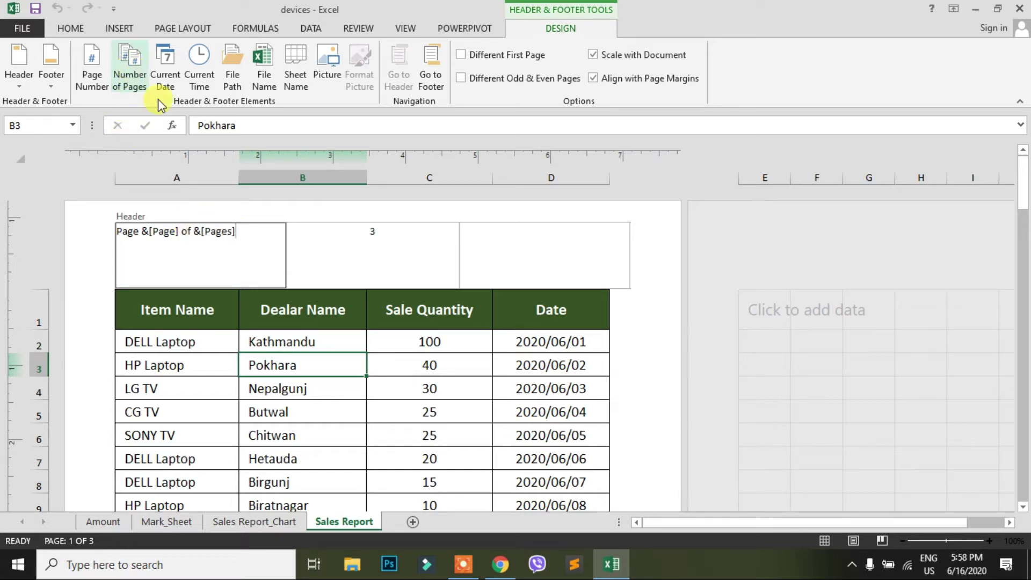
{"action": "left_click", "coordinate": [270, 385]}
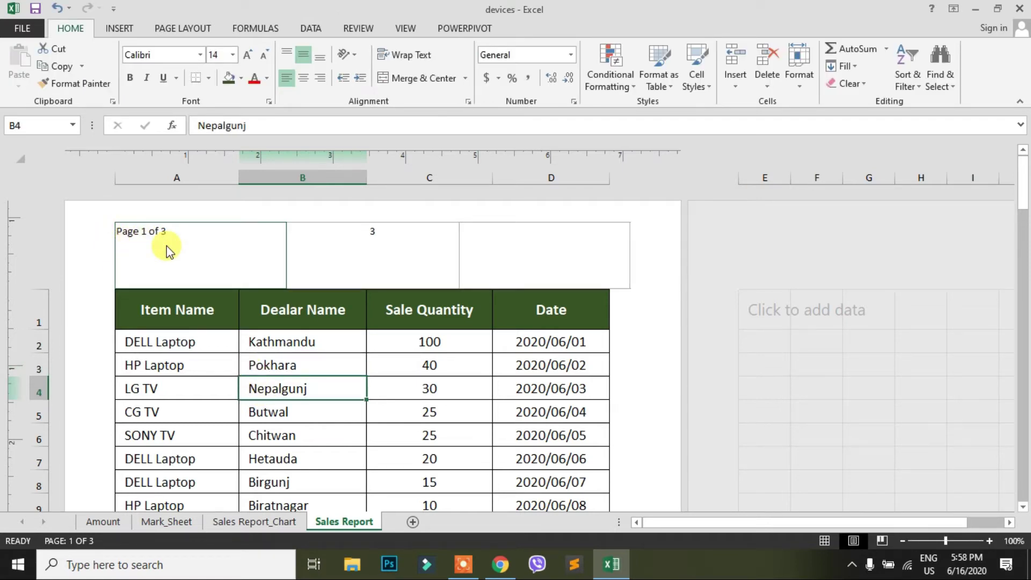
- Check pages show 'Page 1 of 3' and 'Page 2 of 3', then reopen the left header
{"action": "scroll", "coordinate": [172, 274], "scroll_direction": "down", "scroll_amount": 6}
{"action": "scroll", "coordinate": [185, 285], "scroll_direction": "down", "scroll_amount": 3}
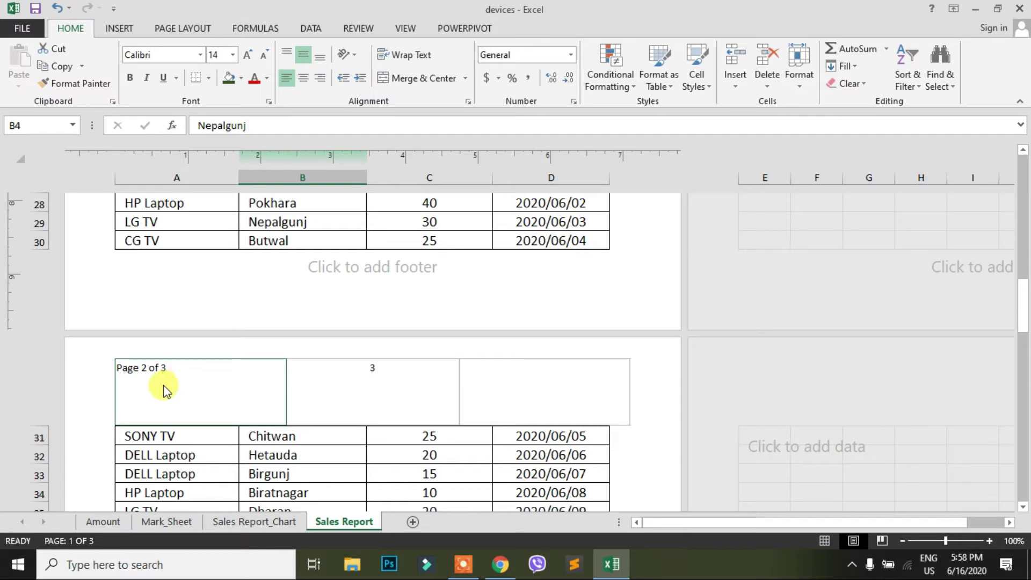
{"action": "scroll", "coordinate": [167, 383], "scroll_direction": "up", "scroll_amount": 4}
{"action": "scroll", "coordinate": [161, 376], "scroll_direction": "up", "scroll_amount": 5}
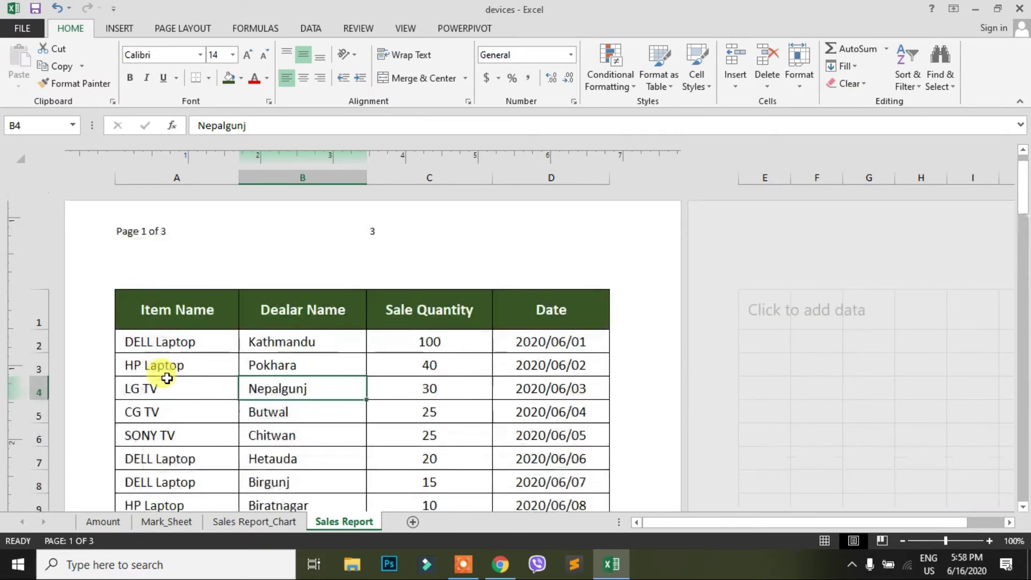
{"action": "left_click", "coordinate": [168, 243]}
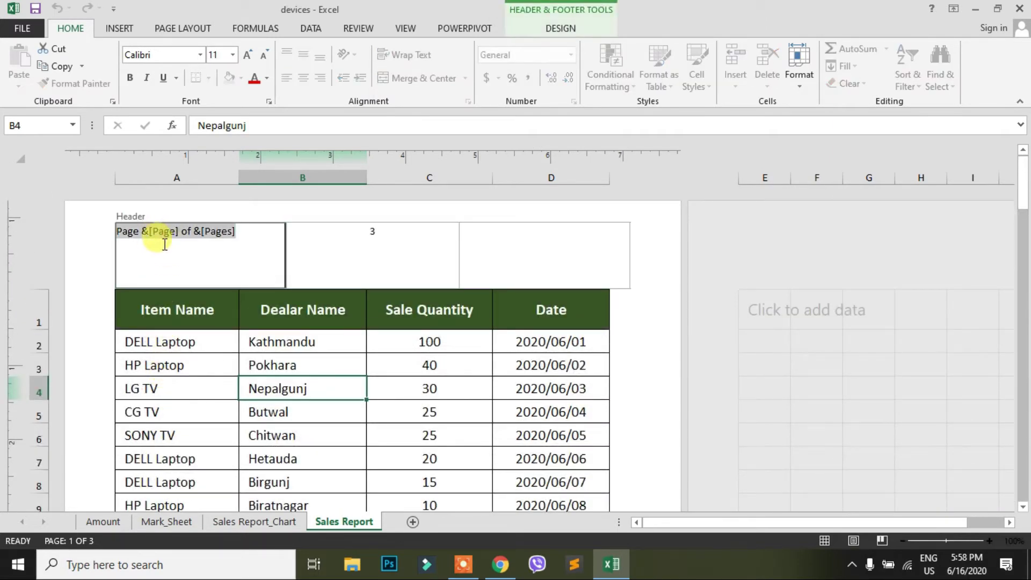
{"action": "triple_click", "coordinate": [184, 234]}
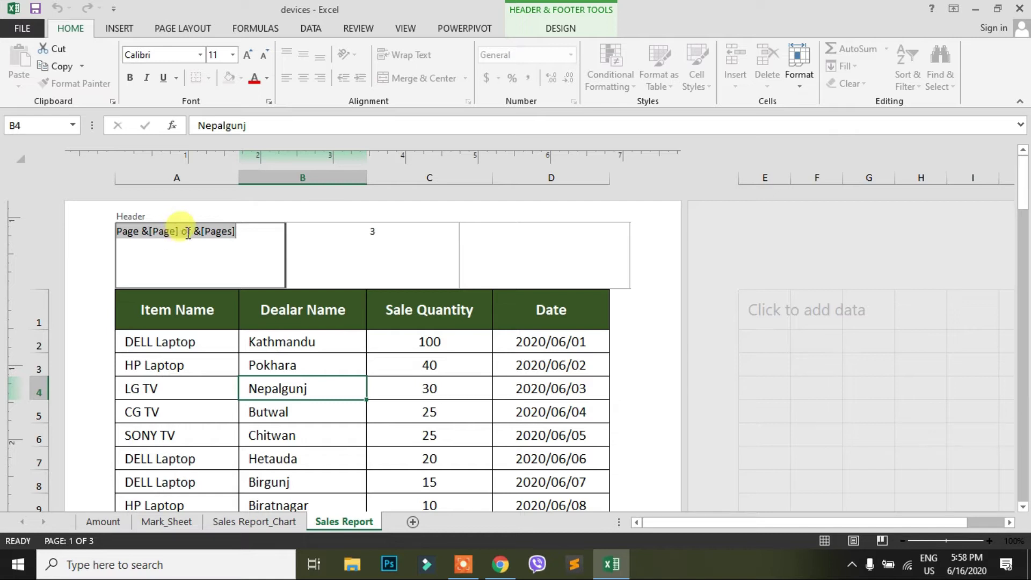
{"action": "left_click", "coordinate": [240, 232]}
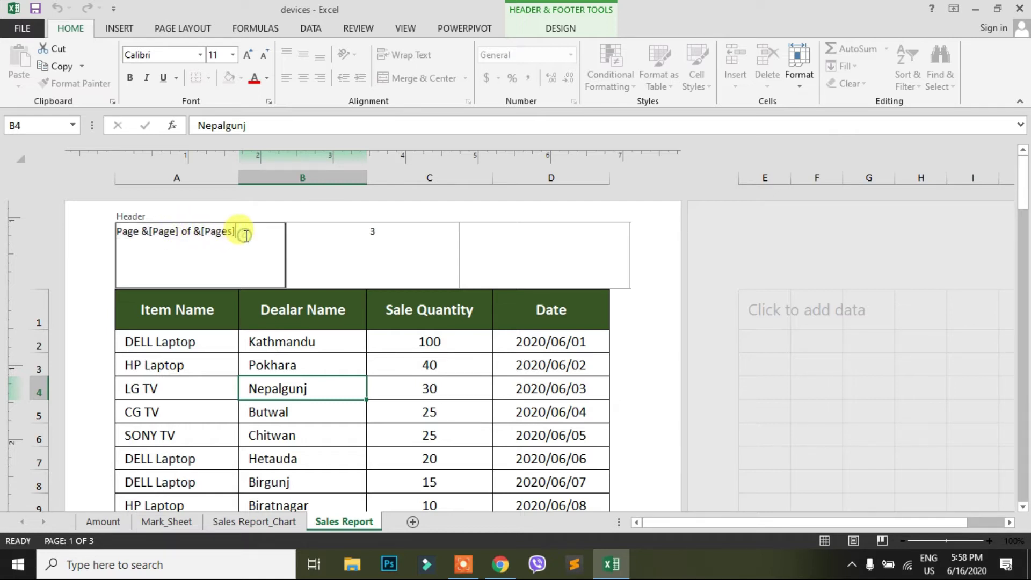
{"action": "left_click", "coordinate": [561, 28]}
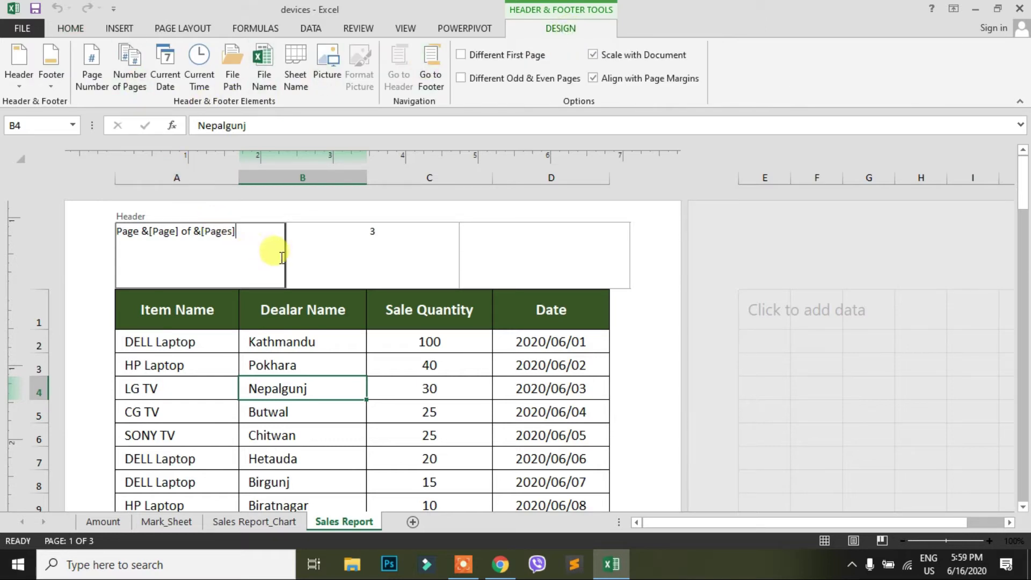
- Delete &[Pages] from the centre header and insert Current Date with Current Time below it
{"action": "left_click", "coordinate": [368, 254]}
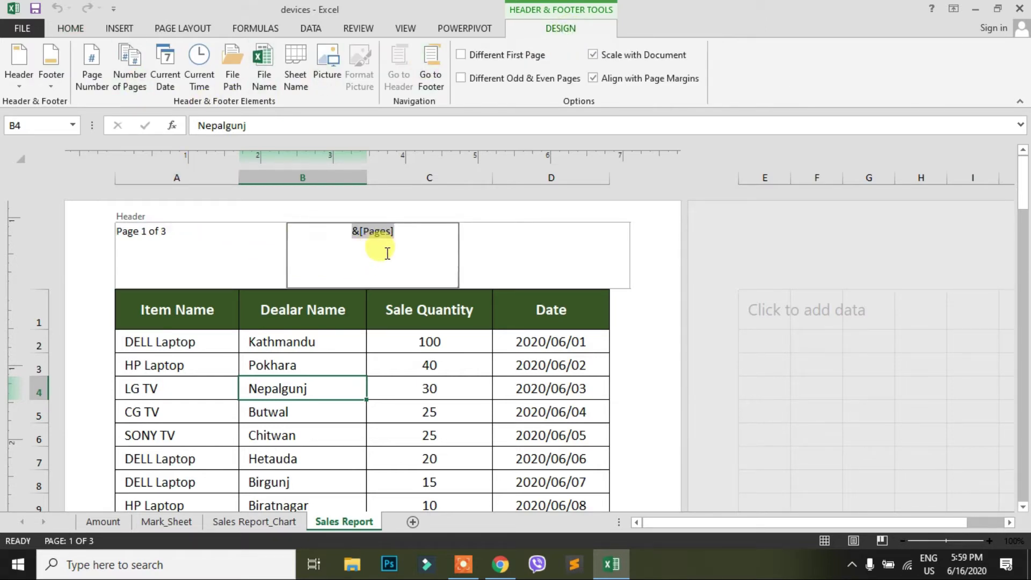
{"action": "key", "text": "Delete"}
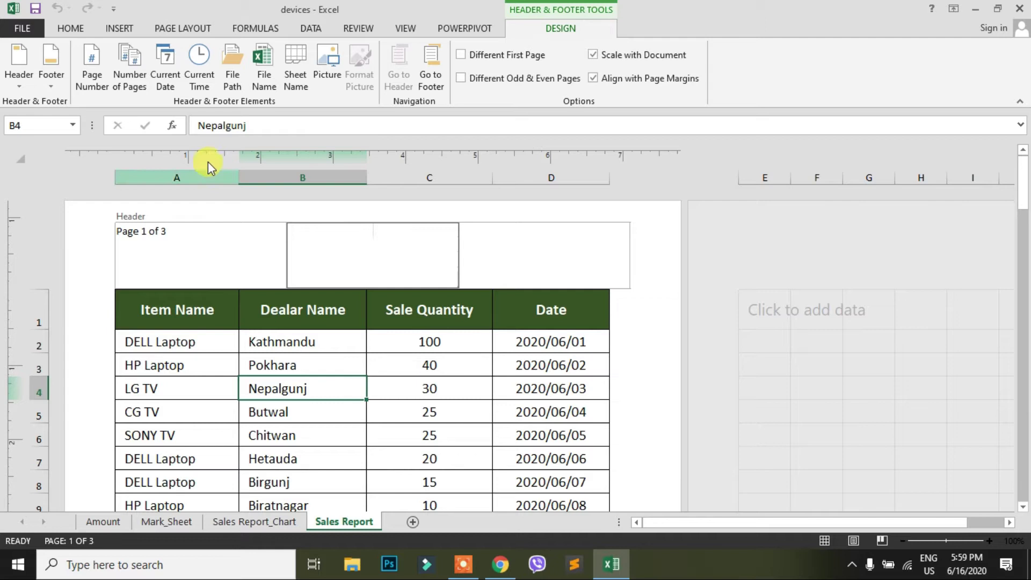
{"action": "left_click", "coordinate": [166, 75]}
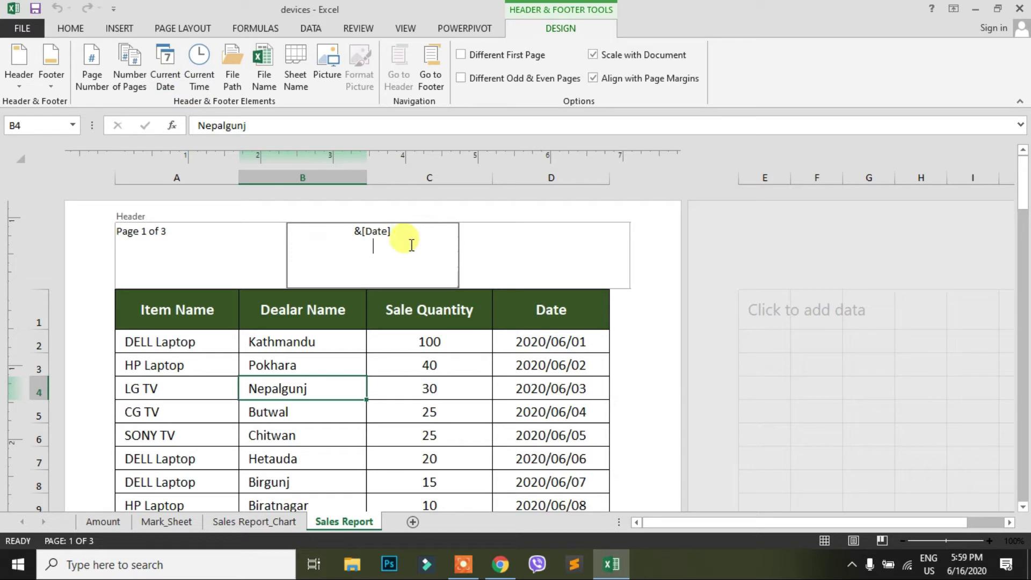
{"action": "left_click", "coordinate": [199, 70]}
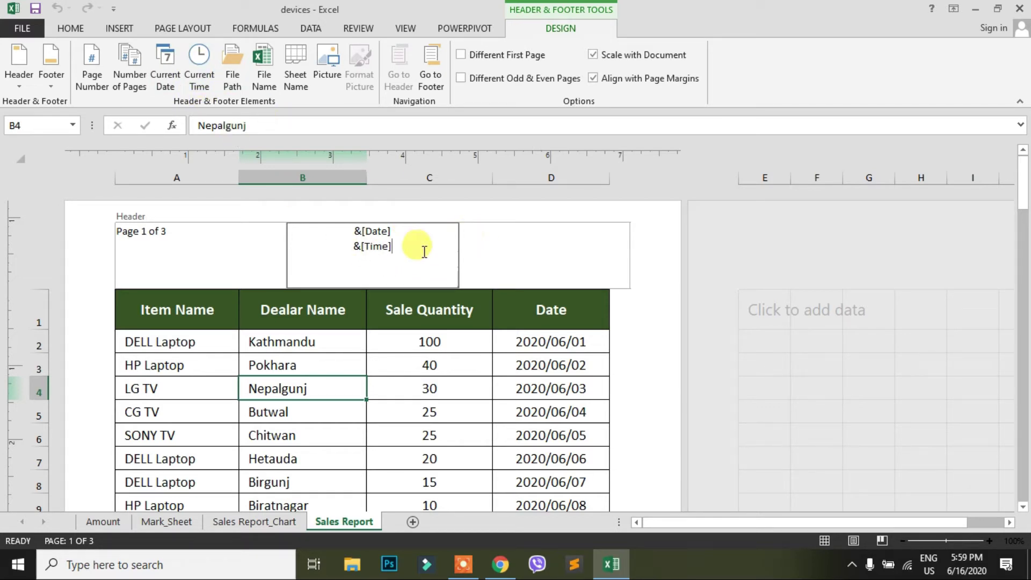
{"action": "left_click", "coordinate": [426, 364]}
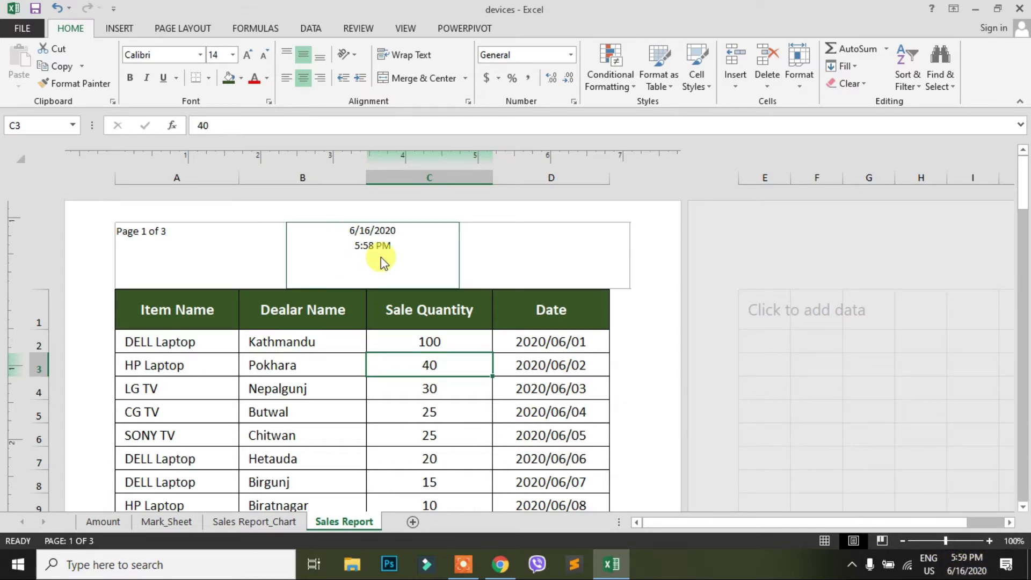
{"action": "left_click", "coordinate": [539, 271]}
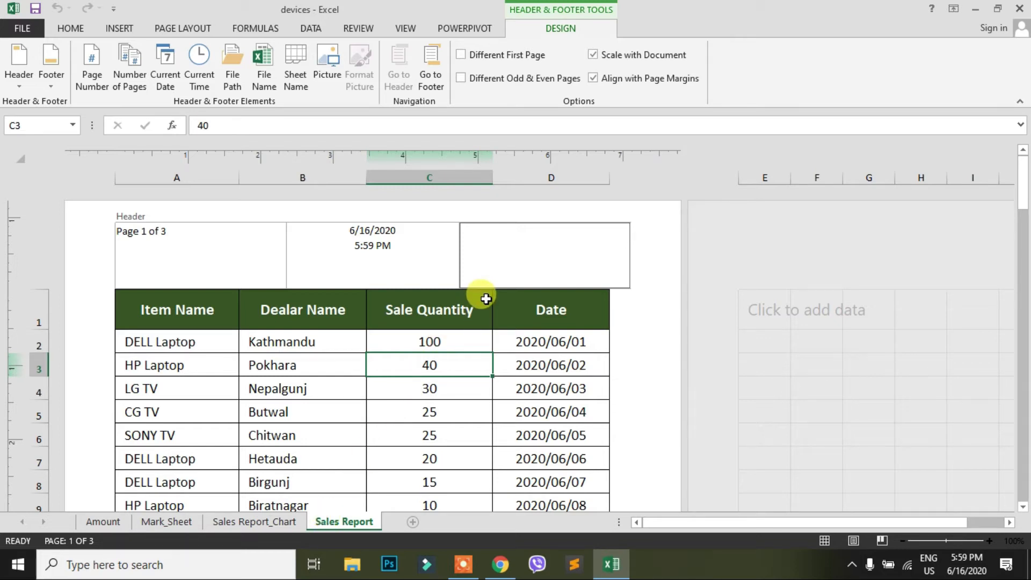
- Insert the File Path code into the right header to show the workbook's full path and name
{"action": "left_click", "coordinate": [616, 235]}
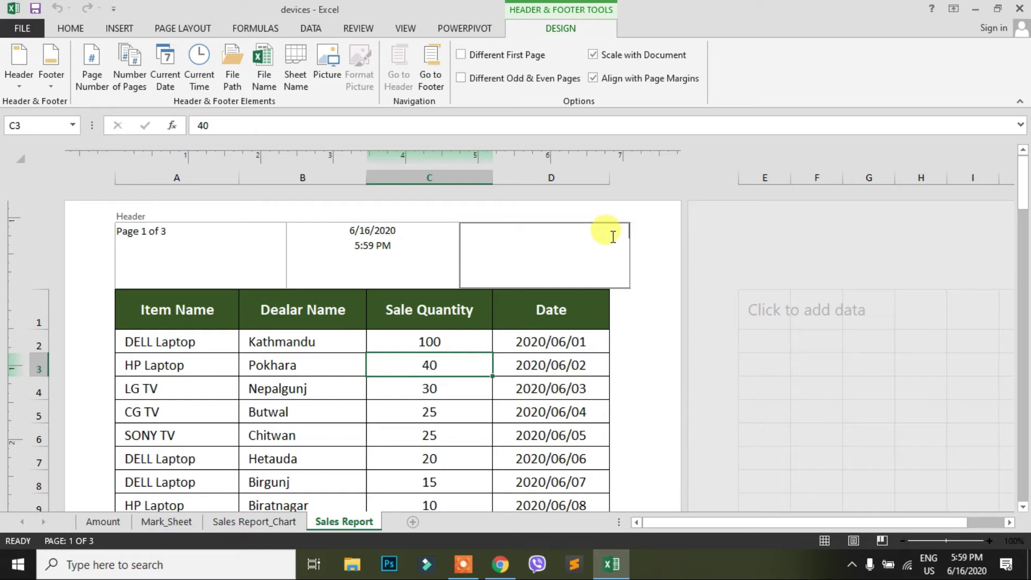
{"action": "left_click", "coordinate": [234, 63]}
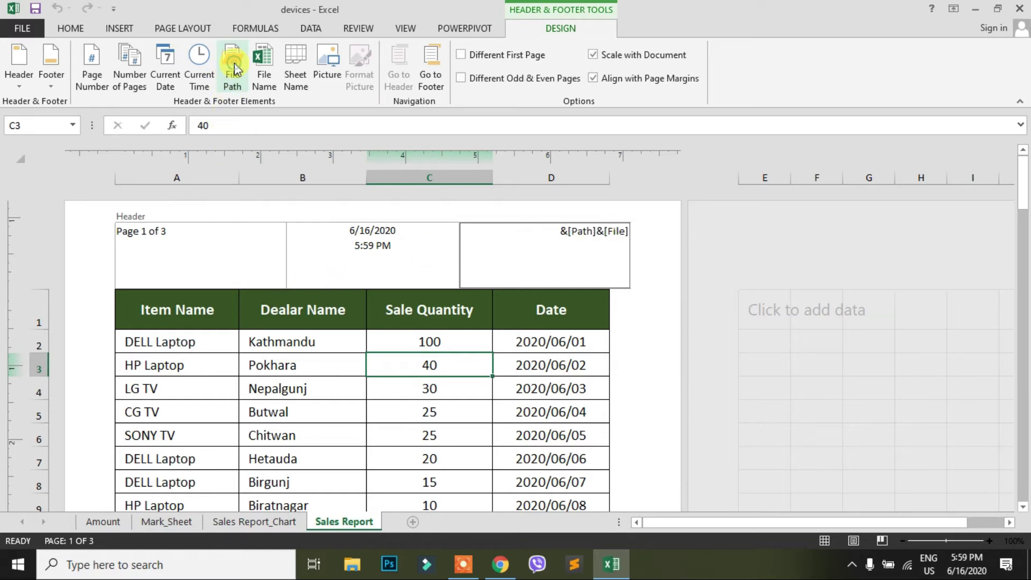
{"action": "left_click", "coordinate": [533, 365]}
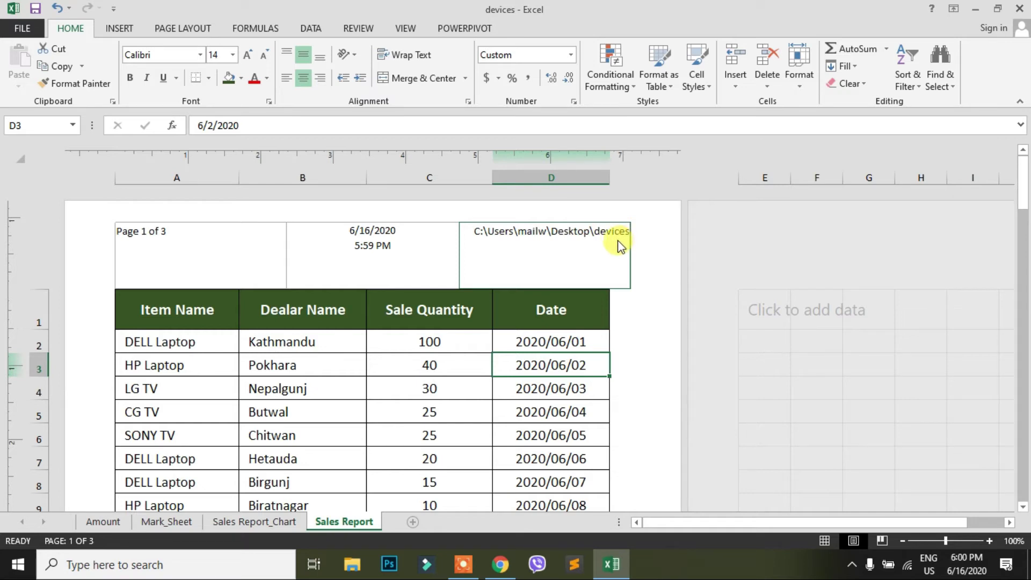
{"action": "left_click", "coordinate": [572, 245]}
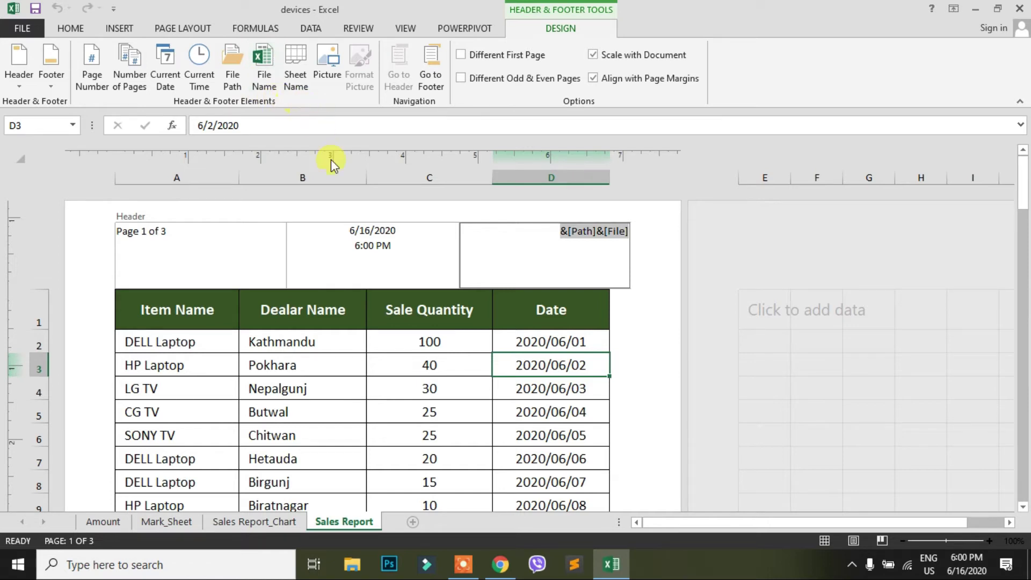
{"action": "left_click", "coordinate": [375, 252]}
- Clear the date and time from the centre header and insert the &[File] file-name code
{"action": "key", "text": "Delete"}
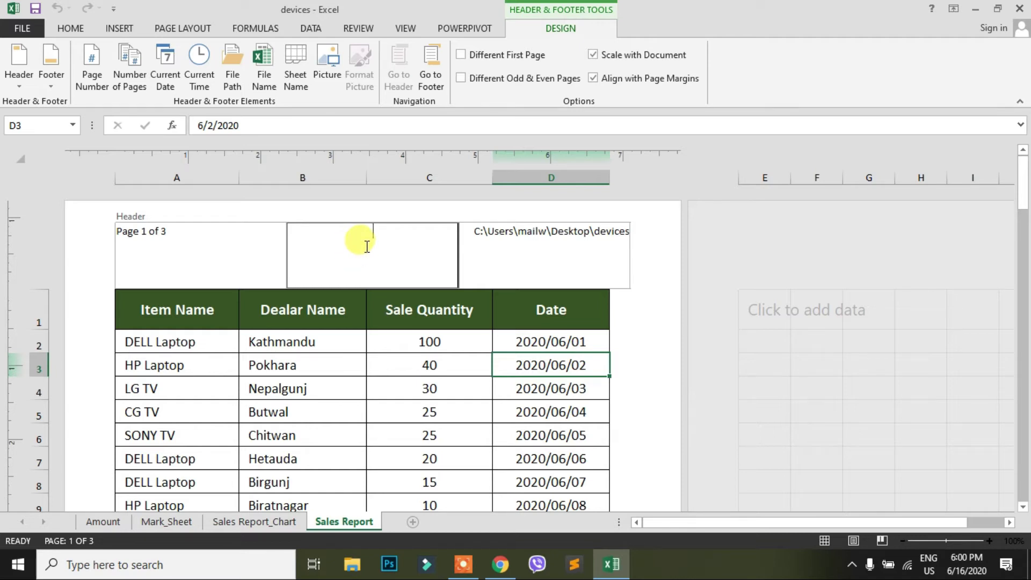
{"action": "left_click", "coordinate": [260, 62]}
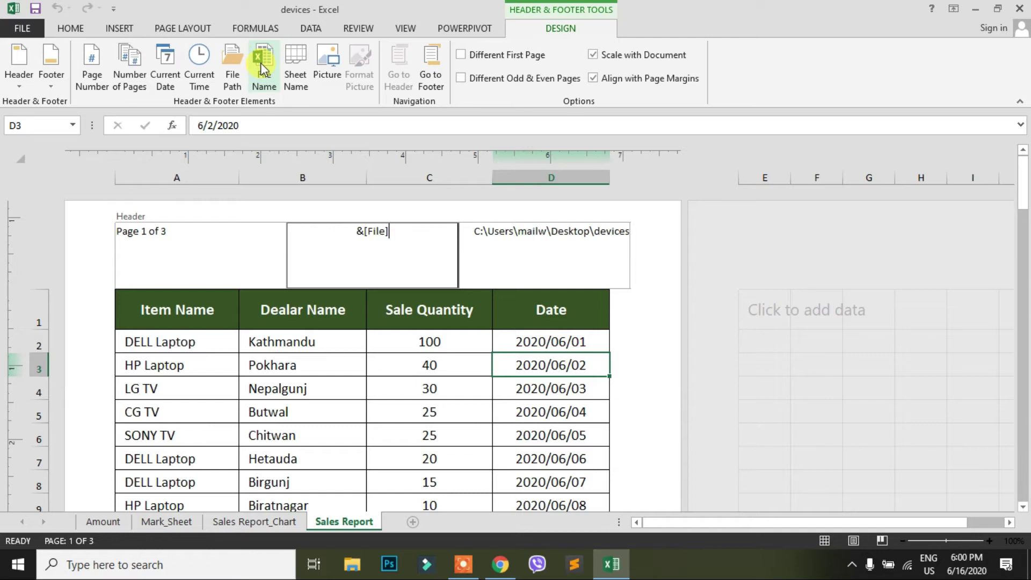
{"action": "left_click", "coordinate": [407, 347]}
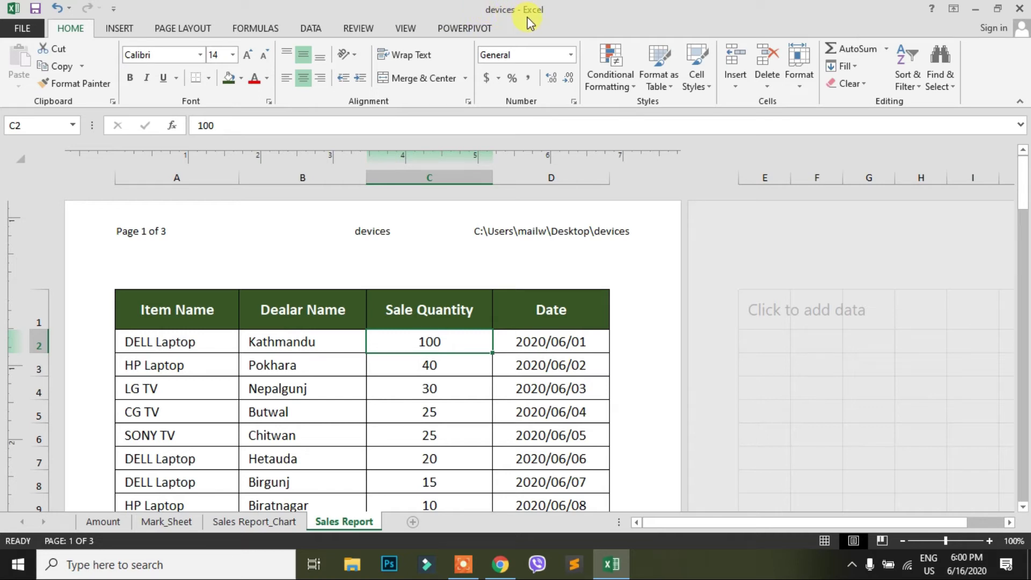
- Add the &[Tab] sheet-name code below the file name, showing devices over Sales Report
{"action": "left_click", "coordinate": [388, 235]}
{"action": "left_click", "coordinate": [417, 237]}
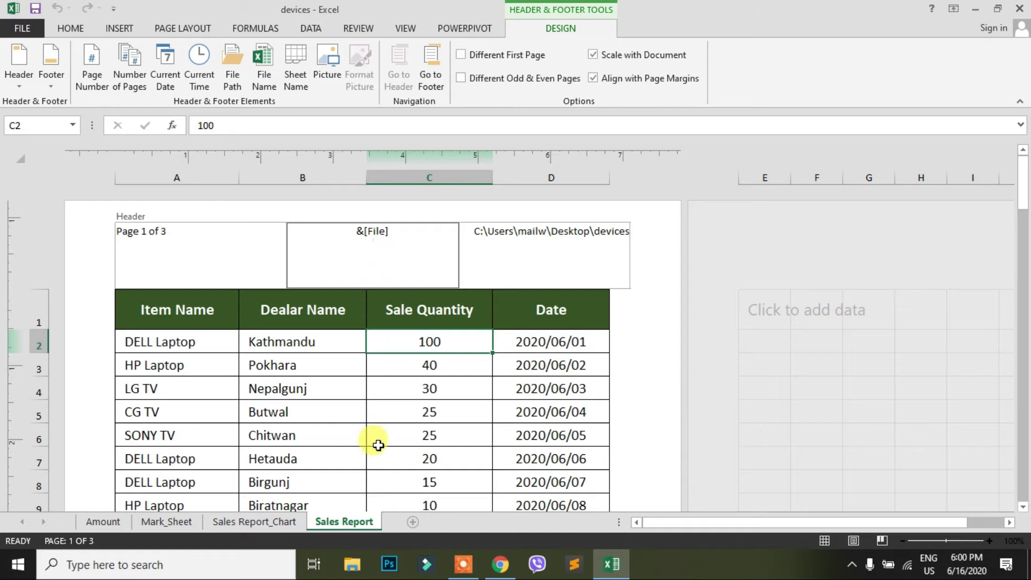
{"action": "left_click", "coordinate": [297, 60]}
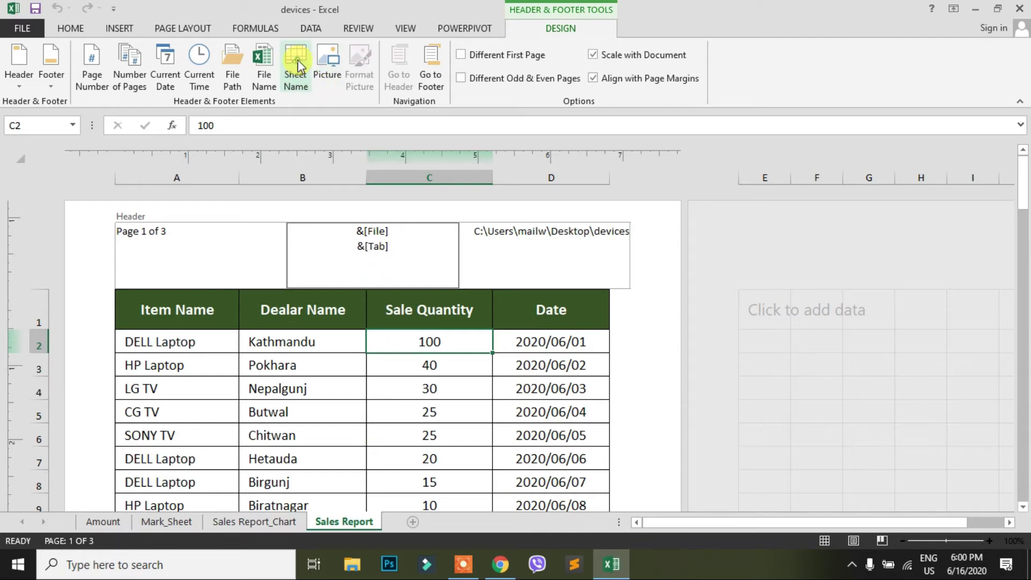
{"action": "left_click", "coordinate": [440, 370]}
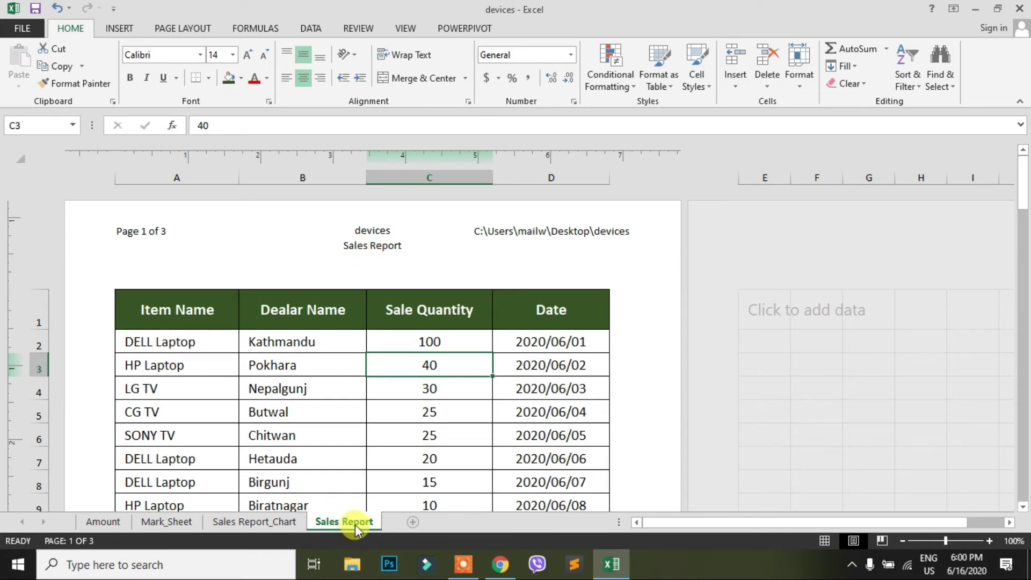
{"action": "left_click", "coordinate": [394, 271]}
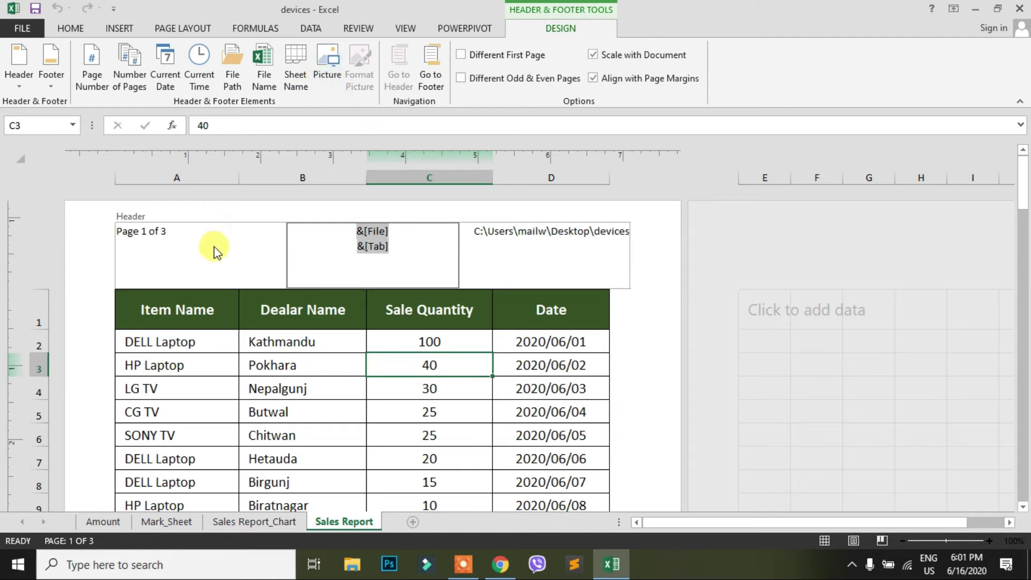
- Replace the left header's Page 1 of 3 numbering with the NiftyVid Logo picture from file
{"action": "left_click", "coordinate": [180, 234]}
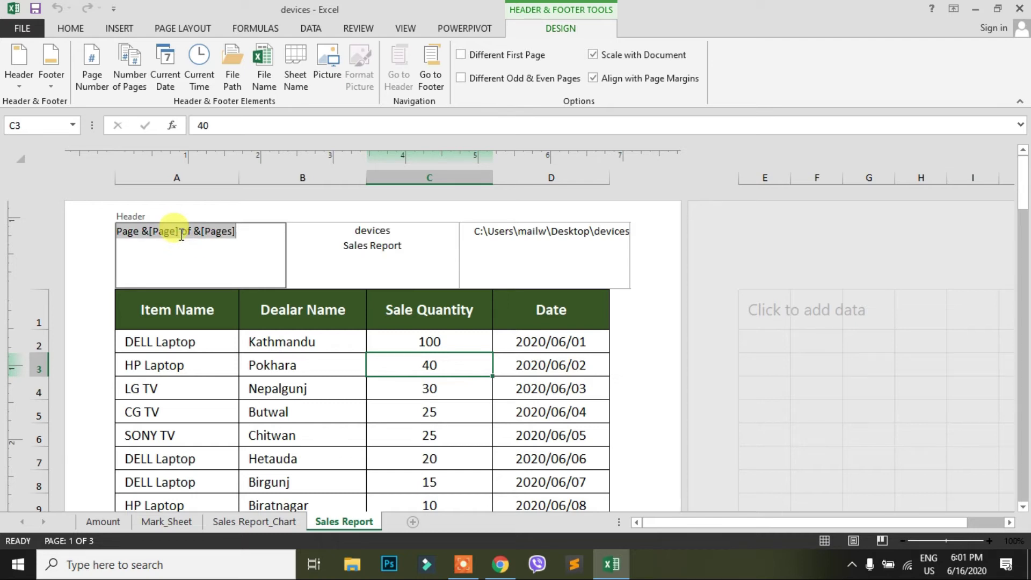
{"action": "key", "text": "Delete"}
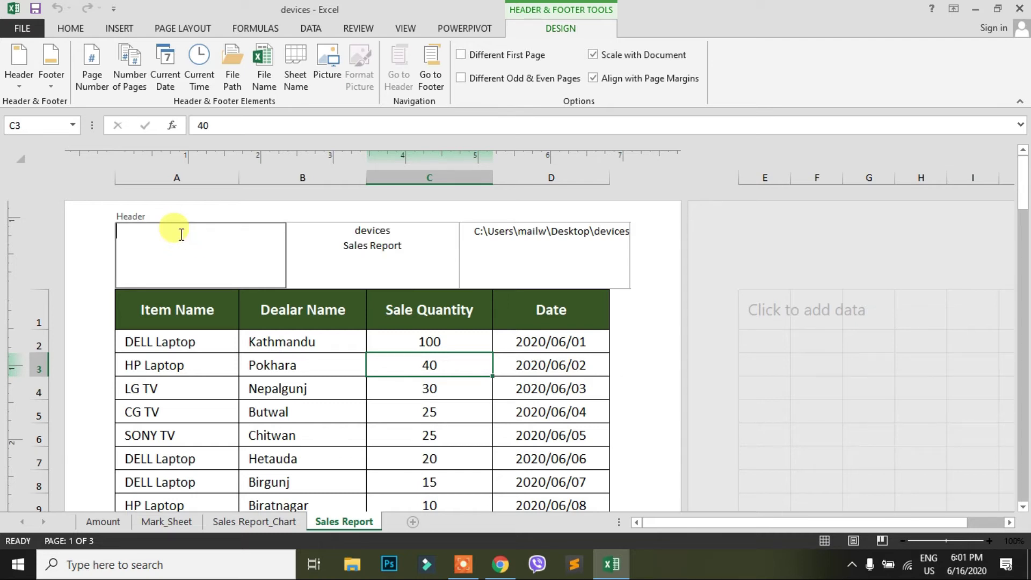
{"action": "left_click", "coordinate": [331, 59]}
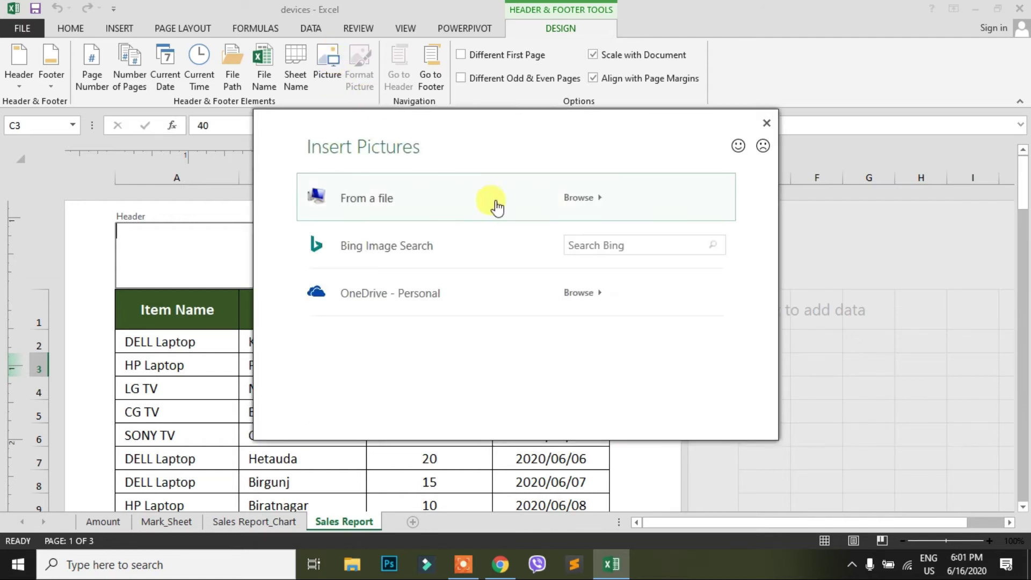
{"action": "left_click", "coordinate": [573, 198]}
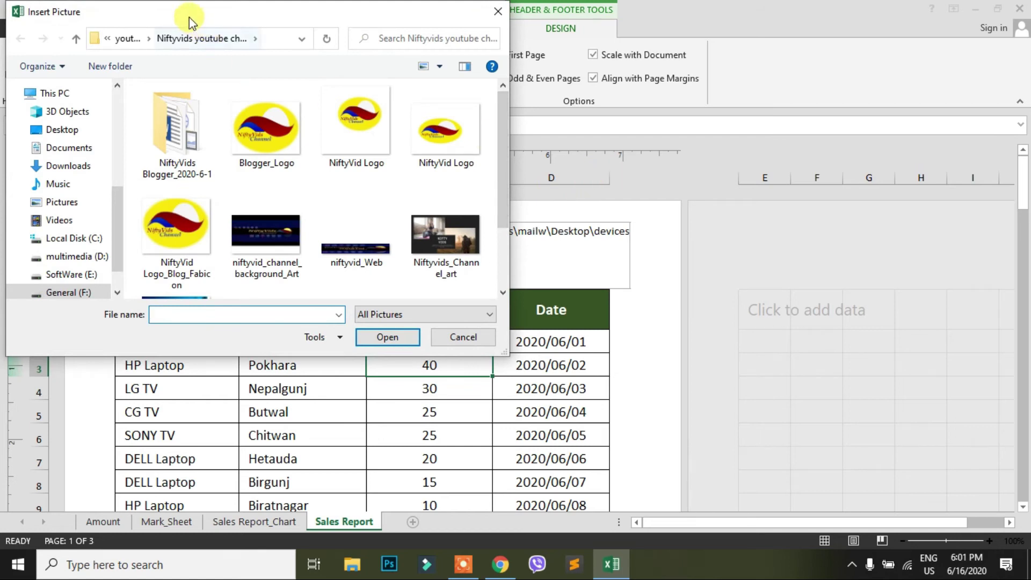
{"action": "left_click_drag", "start_coordinate": [199, 13], "coordinate": [259, 40]}
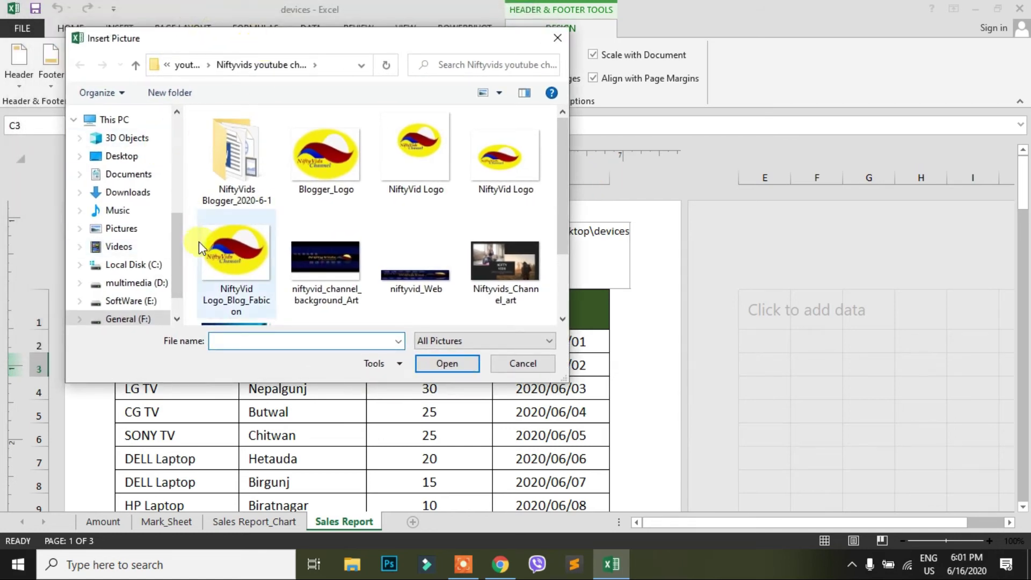
{"action": "left_click", "coordinate": [411, 153]}
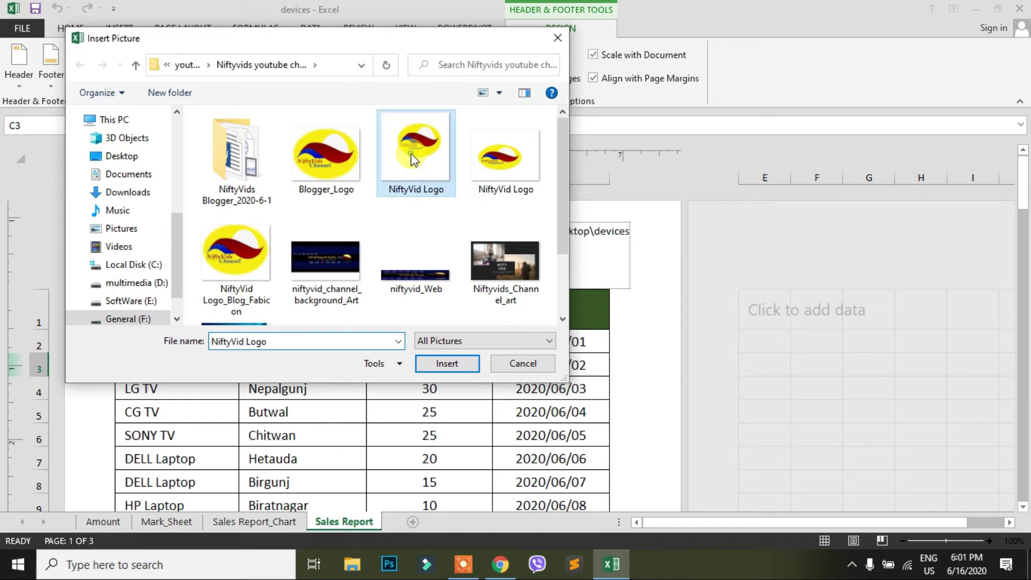
{"action": "left_click", "coordinate": [453, 364]}
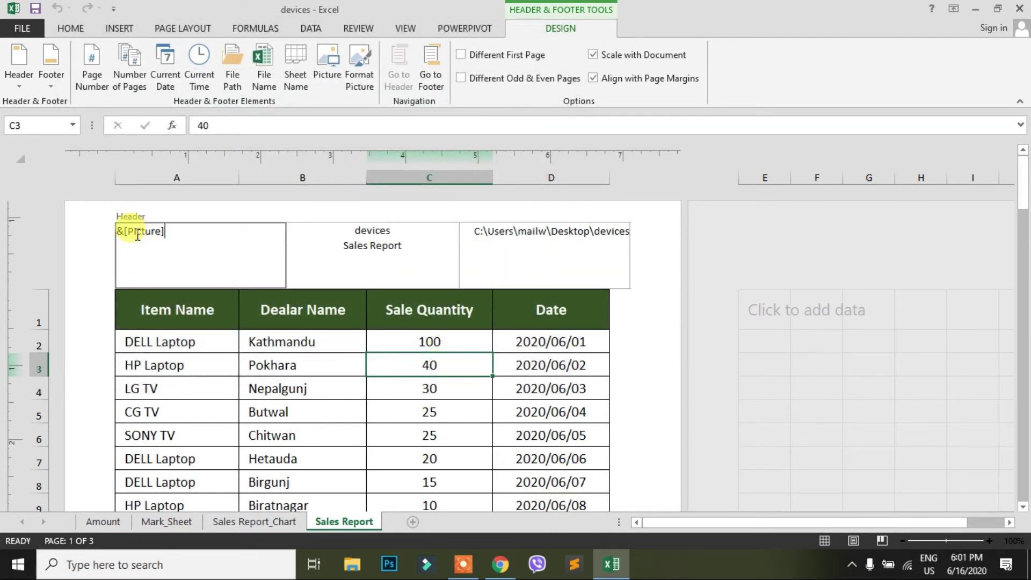
- Leave the header to inspect the oversized NiftyVid Logo behind the table, then reopen its section
{"action": "left_click", "coordinate": [213, 369]}
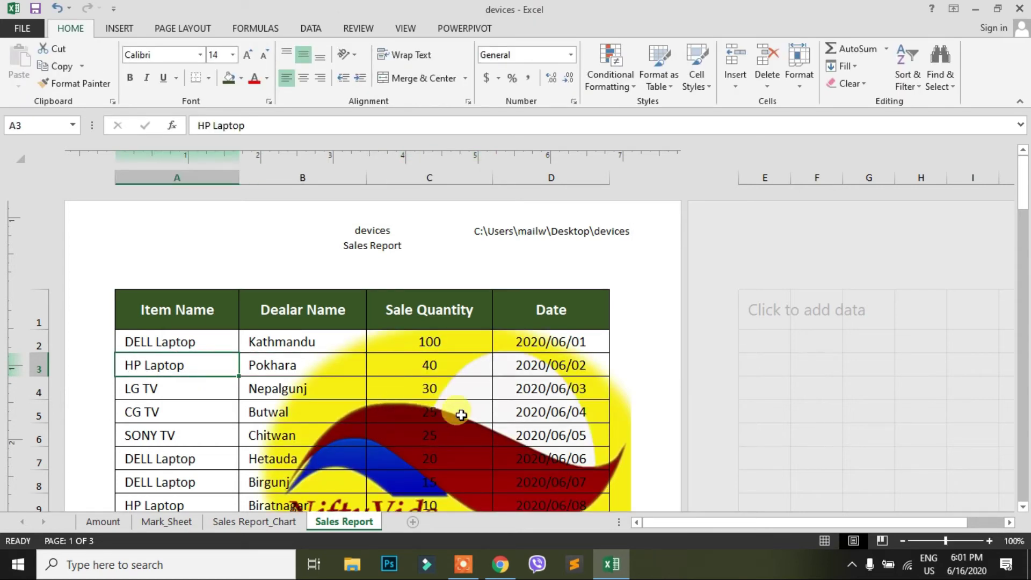
{"action": "scroll", "coordinate": [461, 414], "scroll_direction": "down", "scroll_amount": 4}
{"action": "scroll", "coordinate": [473, 410], "scroll_direction": "up", "scroll_amount": 3}
{"action": "scroll", "coordinate": [473, 410], "scroll_direction": "up", "scroll_amount": 2}
{"action": "scroll", "coordinate": [473, 409], "scroll_direction": "down", "scroll_amount": 2}
{"action": "scroll", "coordinate": [473, 406], "scroll_direction": "up", "scroll_amount": 3}
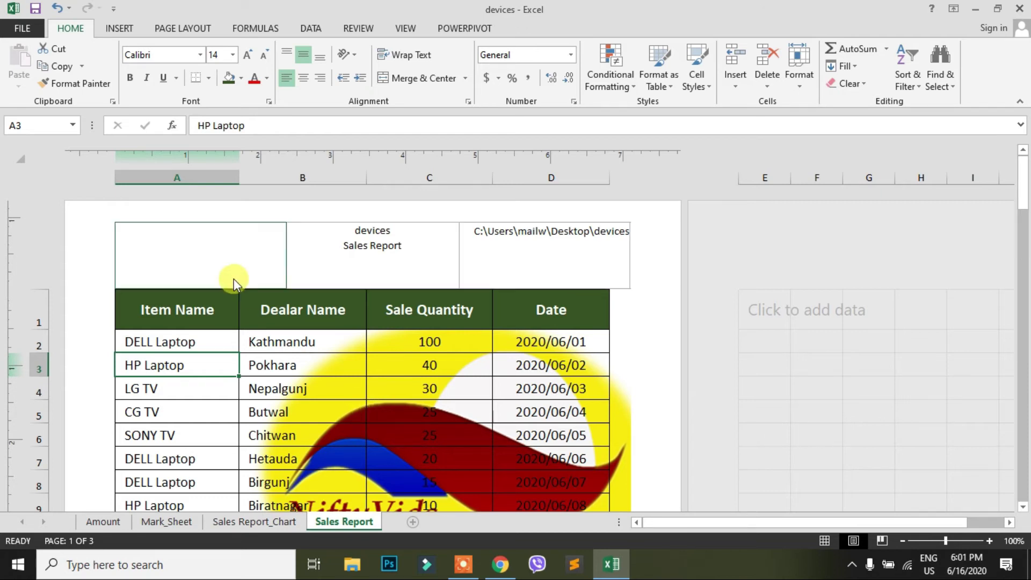
{"action": "left_click", "coordinate": [169, 258]}
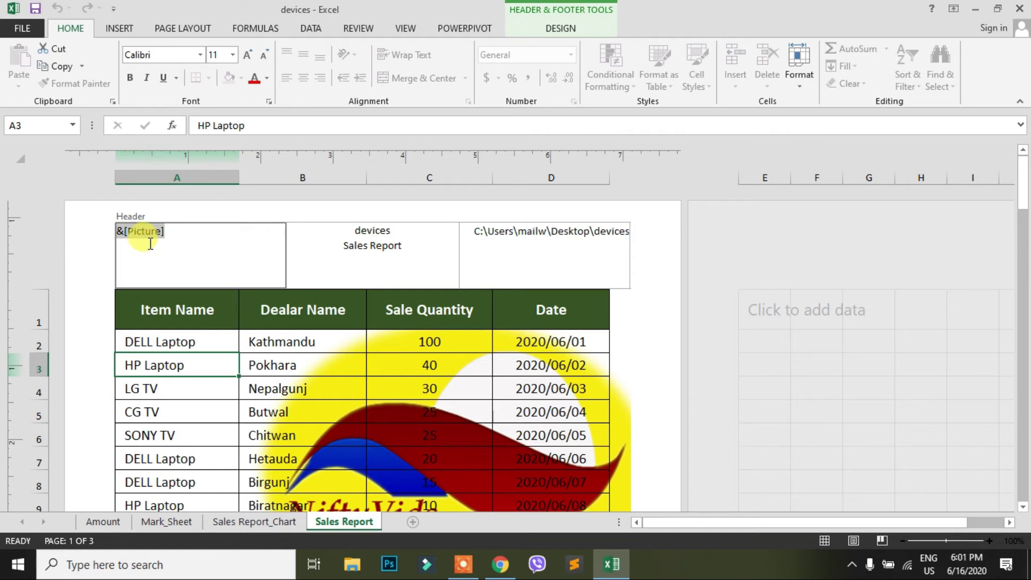
- Scale the header logo to 1.5 inches high with locked aspect ratio, 18% of original
{"action": "left_click", "coordinate": [545, 29]}
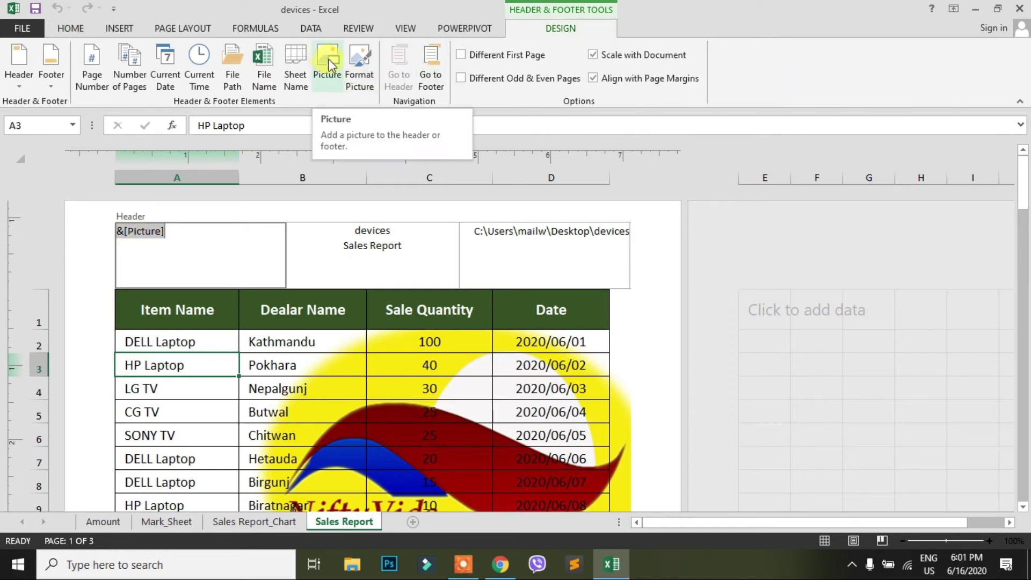
{"action": "left_click", "coordinate": [367, 63]}
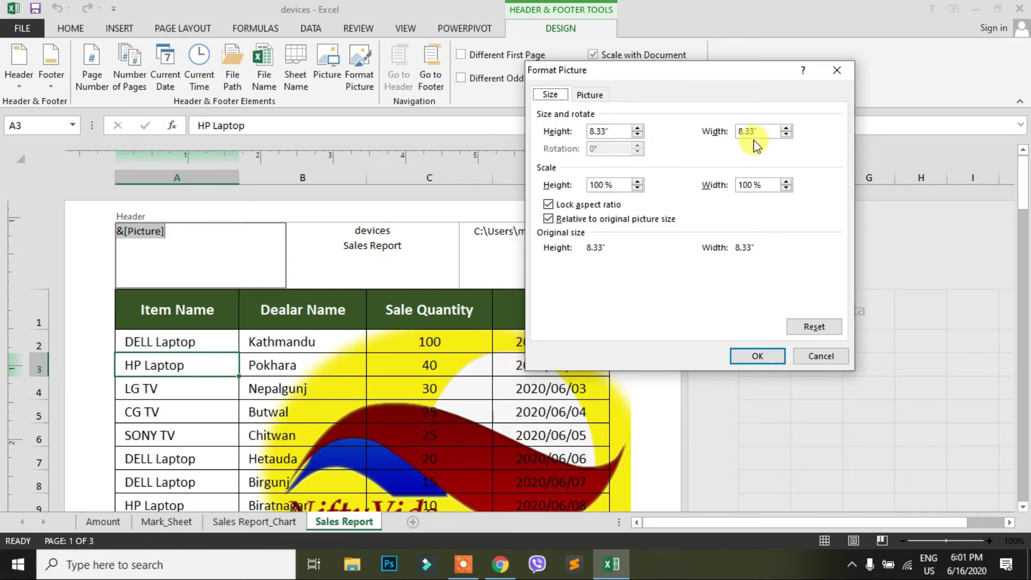
{"action": "left_click", "coordinate": [570, 130]}
{"action": "type", "text": "1.5"}
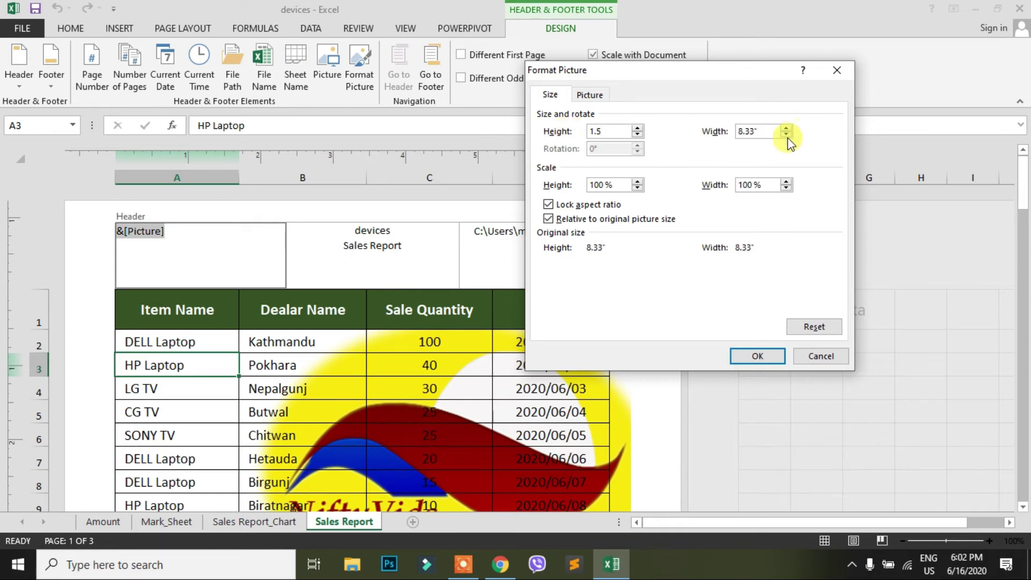
{"action": "left_click", "coordinate": [731, 131]}
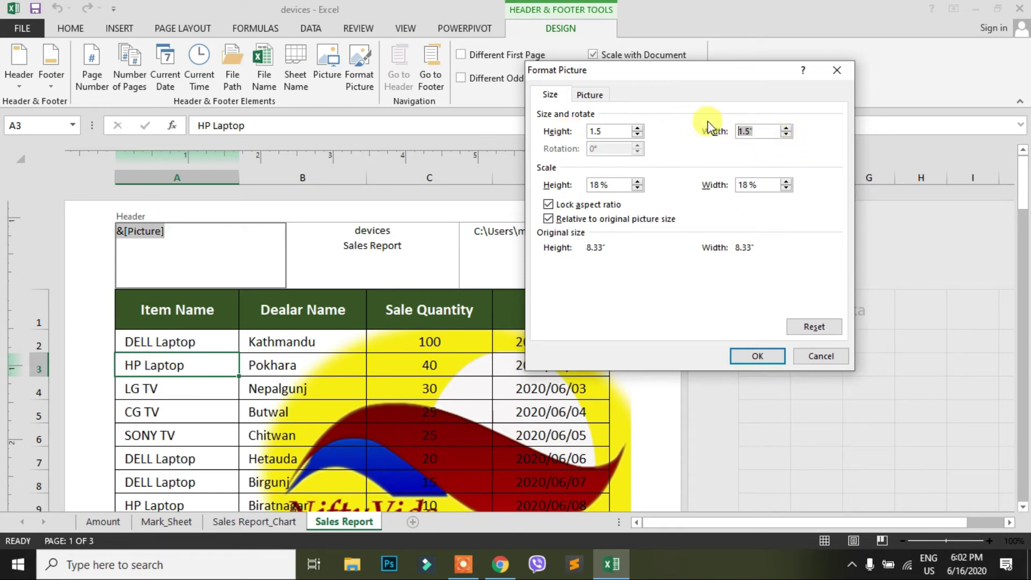
{"action": "left_click", "coordinate": [758, 355]}
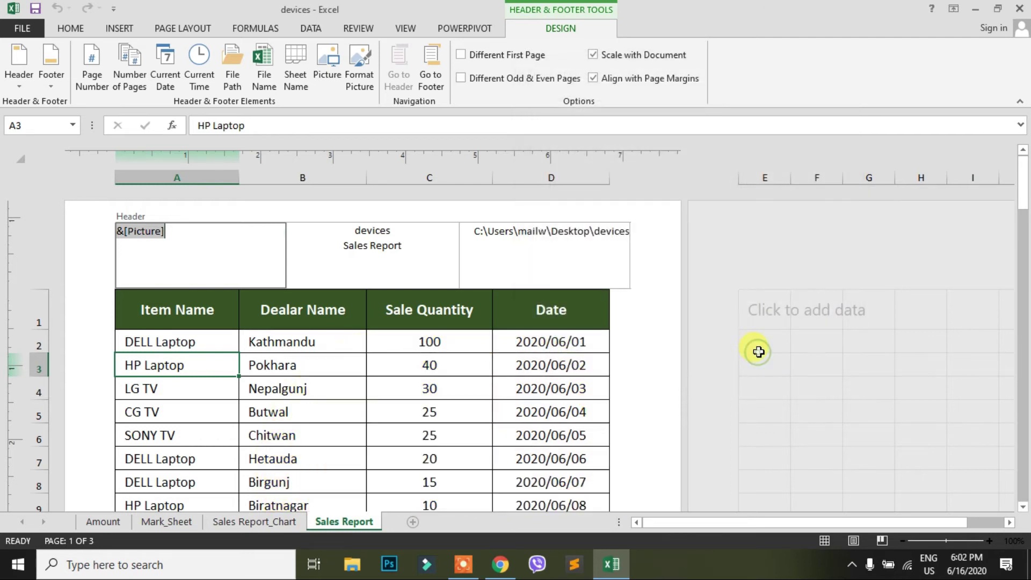
{"action": "left_click", "coordinate": [271, 365]}
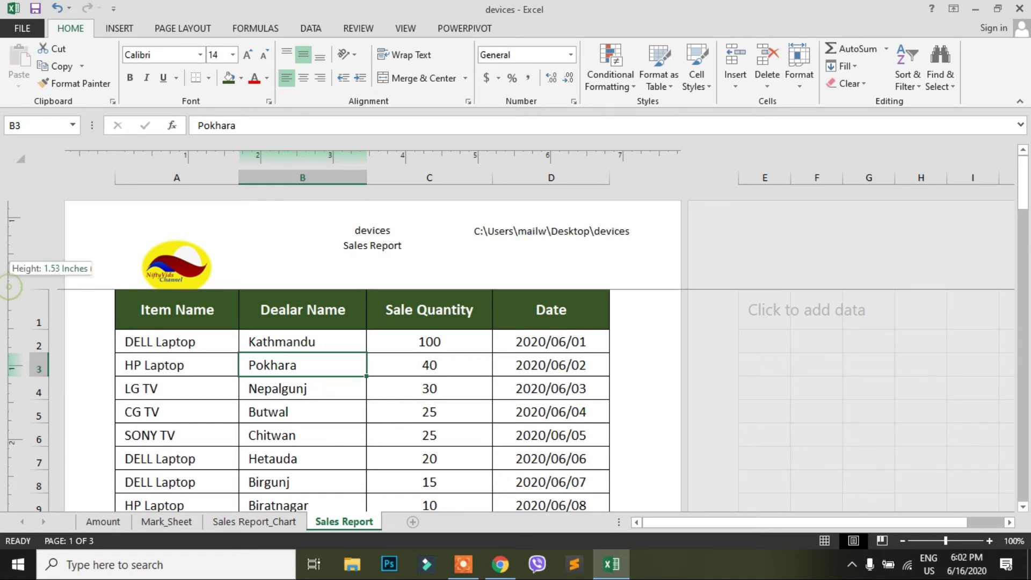
- Drag the top margin down to about 1.53 inches so the logo clears the table
{"action": "left_click_drag", "start_coordinate": [11, 284], "coordinate": [22, 305]}
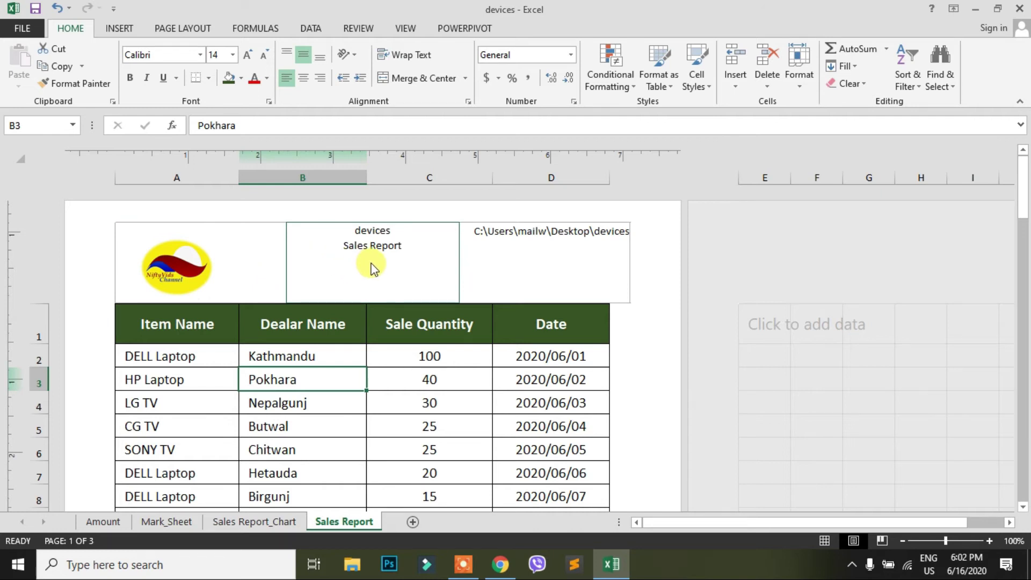
{"action": "scroll", "coordinate": [330, 306], "scroll_direction": "down", "scroll_amount": 4}
- Scroll to page 2 to confirm the logo header repeats, then return to cell B5 on page 1
{"action": "scroll", "coordinate": [329, 322], "scroll_direction": "down", "scroll_amount": 5}
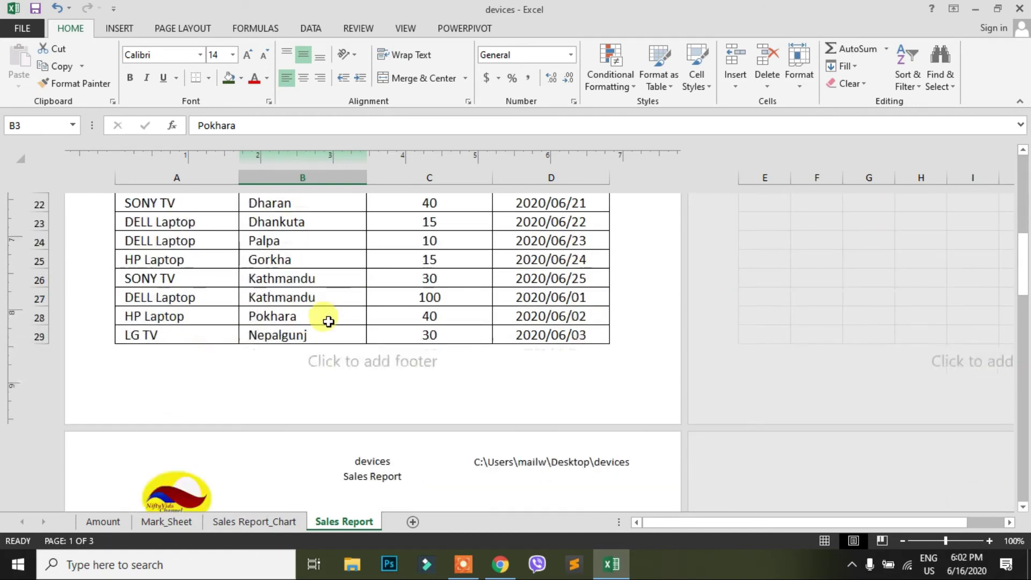
{"action": "scroll", "coordinate": [280, 372], "scroll_direction": "down", "scroll_amount": 1}
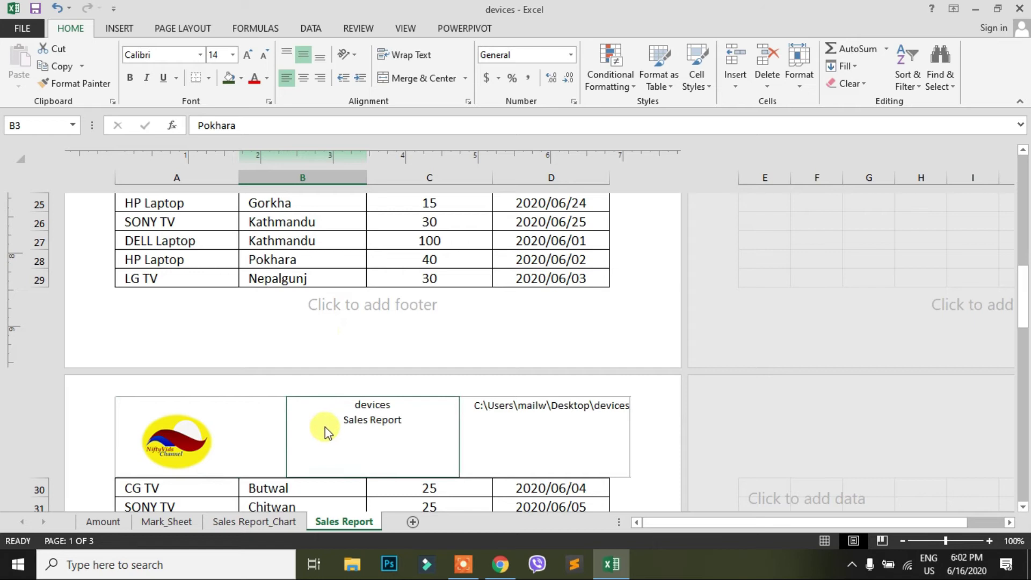
{"action": "scroll", "coordinate": [329, 430], "scroll_direction": "up", "scroll_amount": 10}
{"action": "left_click", "coordinate": [346, 423]}
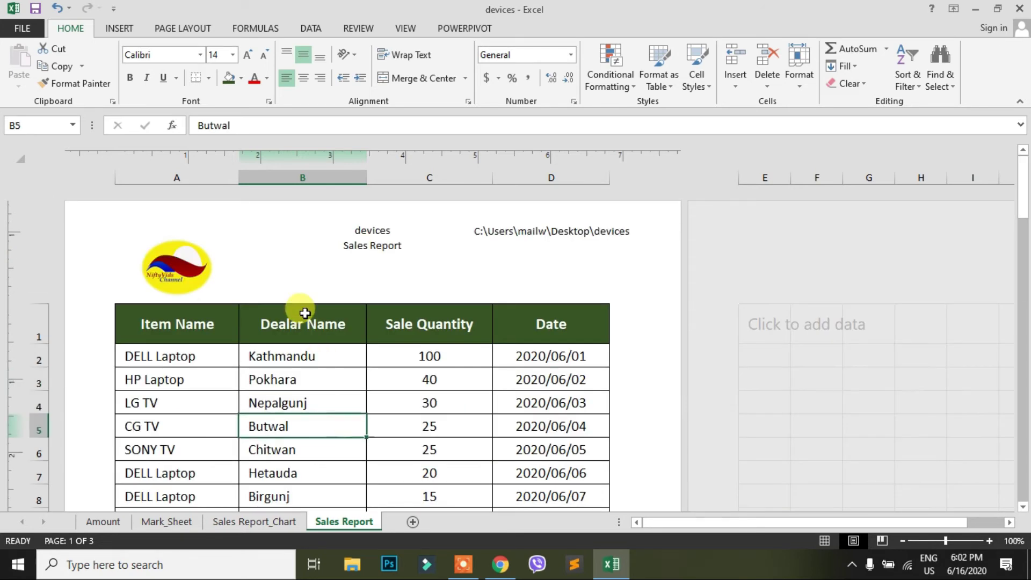
- Enter the page 1 header and jump to its footer for editing
{"action": "left_click", "coordinate": [297, 269]}
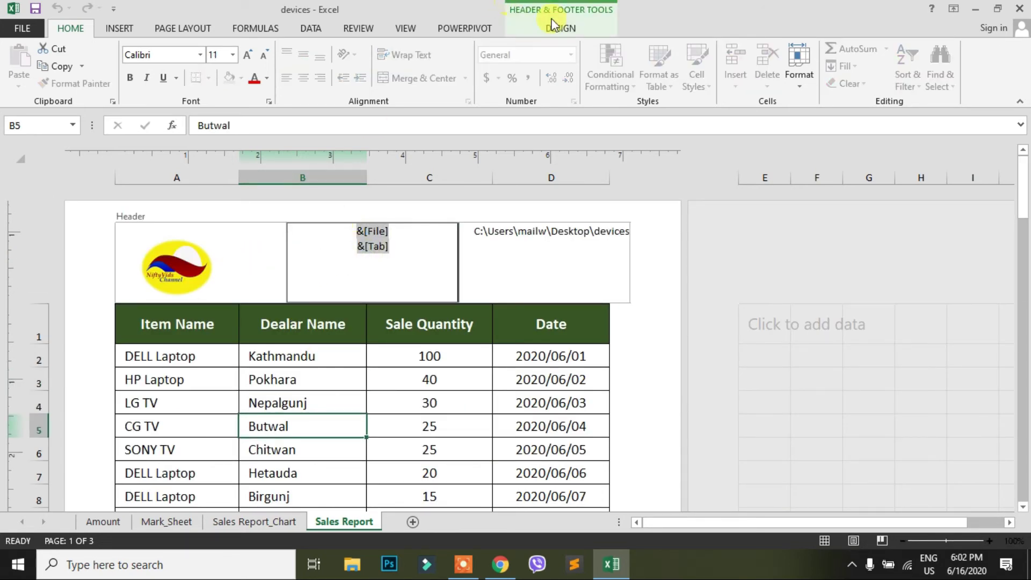
{"action": "left_click", "coordinate": [569, 29]}
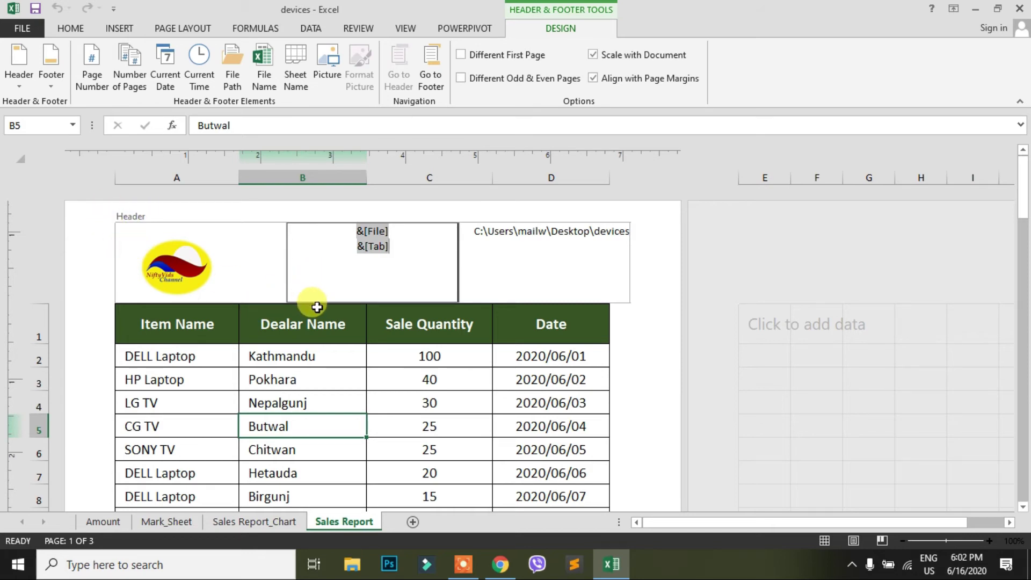
{"action": "left_click", "coordinate": [430, 64]}
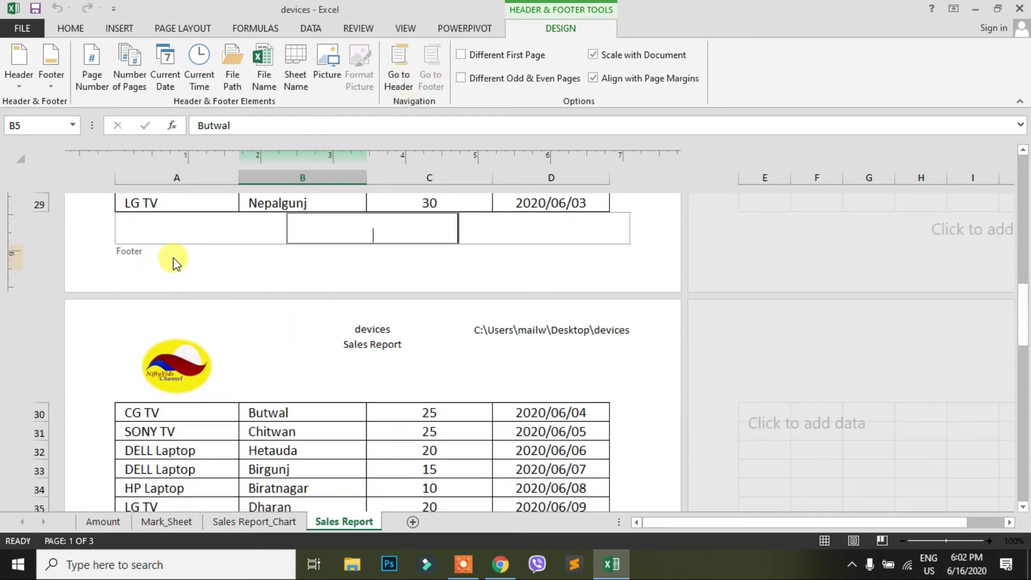
- Check the empty left, centre and right footer sections, then return to the page 1 header
{"action": "left_click", "coordinate": [172, 227]}
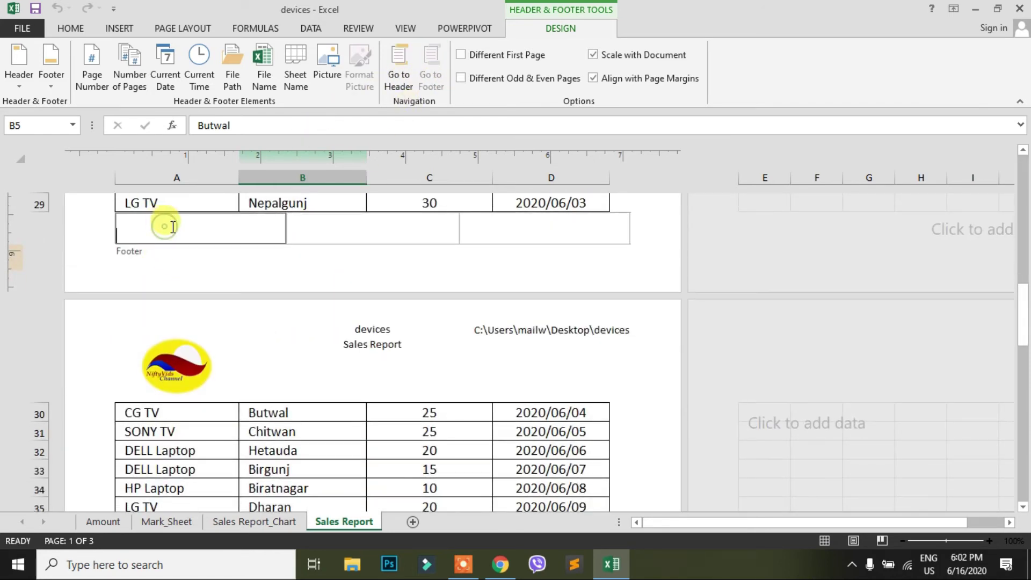
{"action": "left_click", "coordinate": [371, 232]}
{"action": "left_click", "coordinate": [500, 225]}
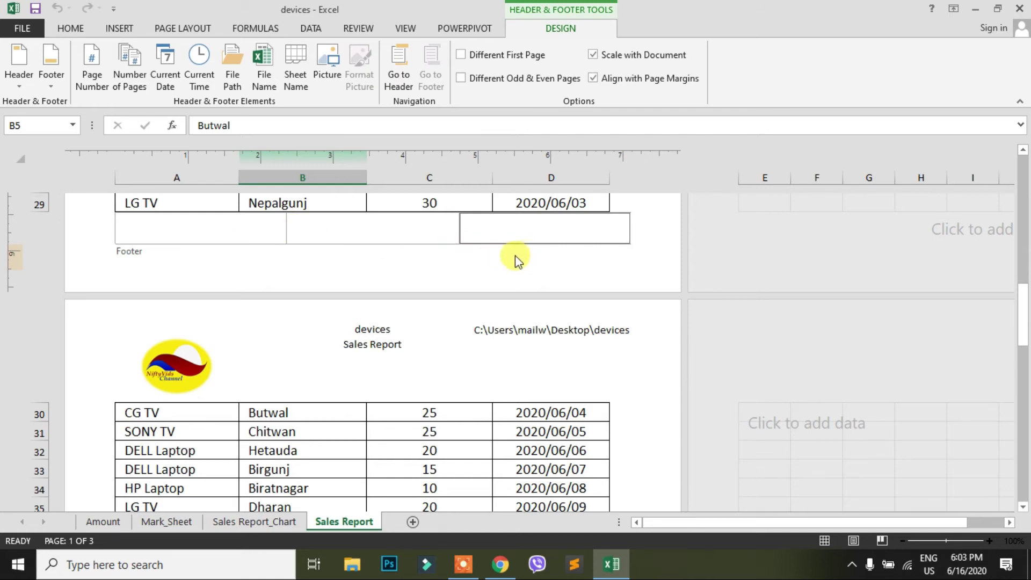
{"action": "left_click", "coordinate": [398, 69]}
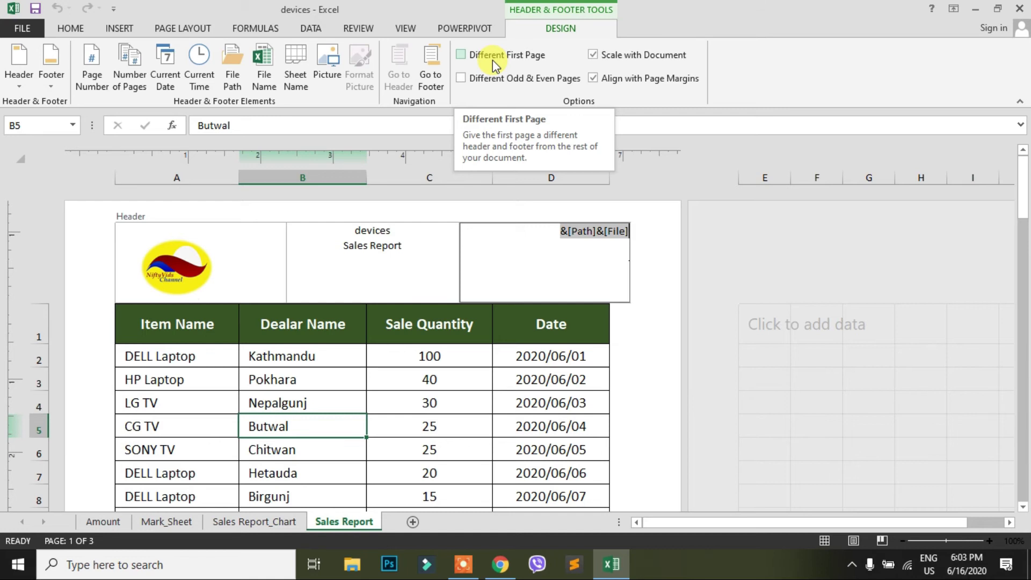
- Enable Different First Page and replace the left header's page code with the current time, 6:02 PM
{"action": "left_click", "coordinate": [462, 56]}
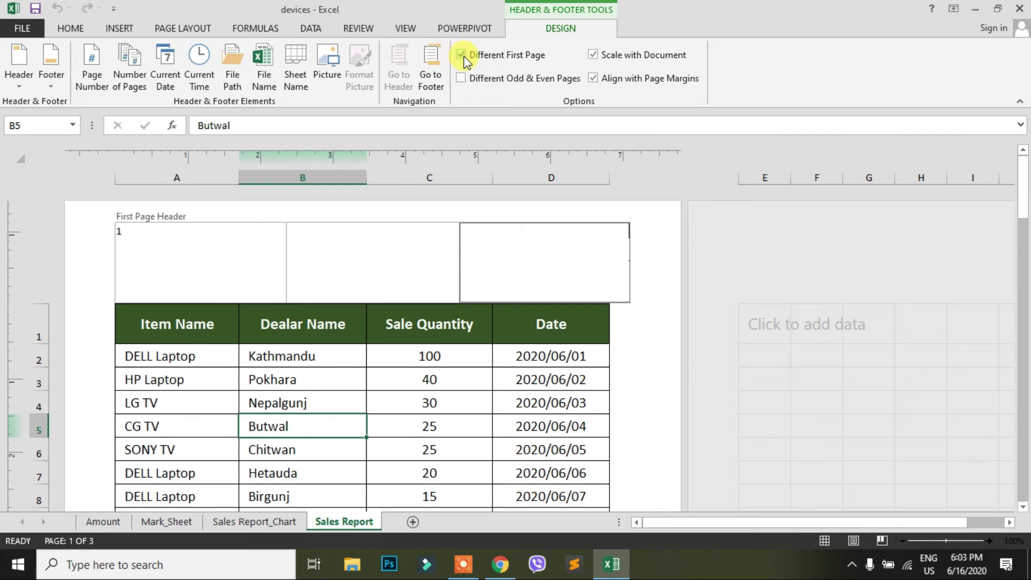
{"action": "left_click", "coordinate": [224, 255]}
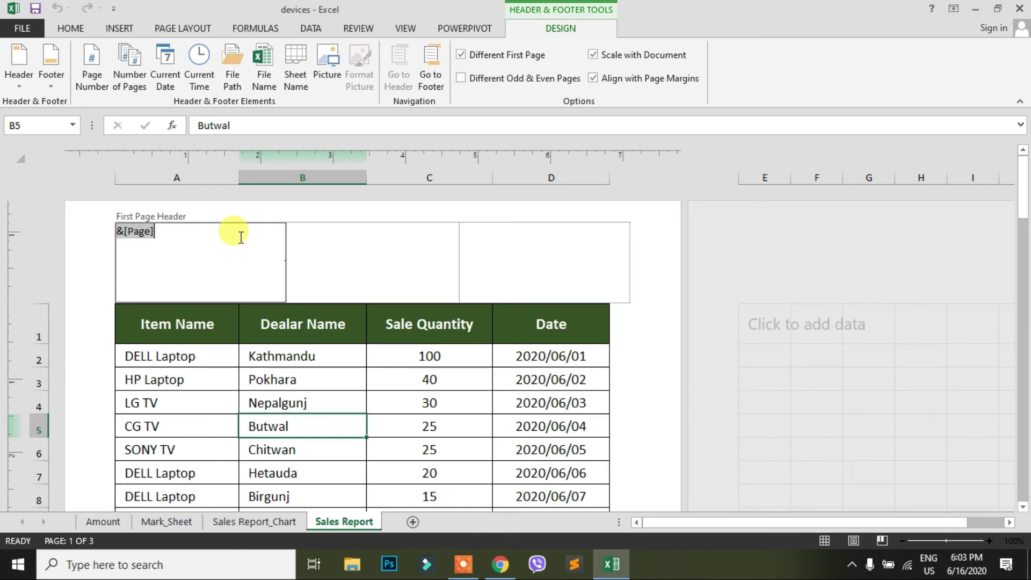
{"action": "key", "text": "Delete"}
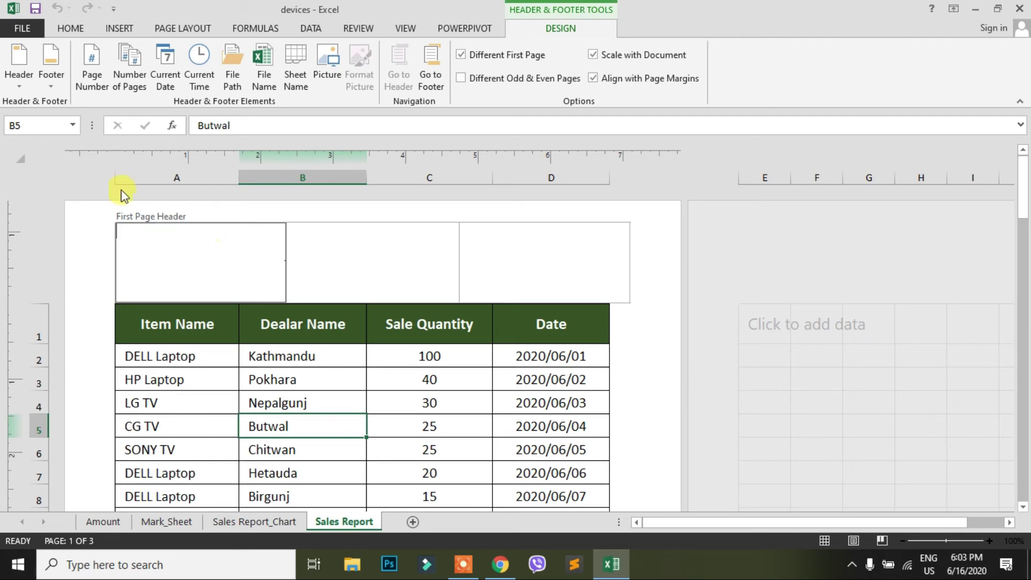
{"action": "left_click", "coordinate": [198, 60]}
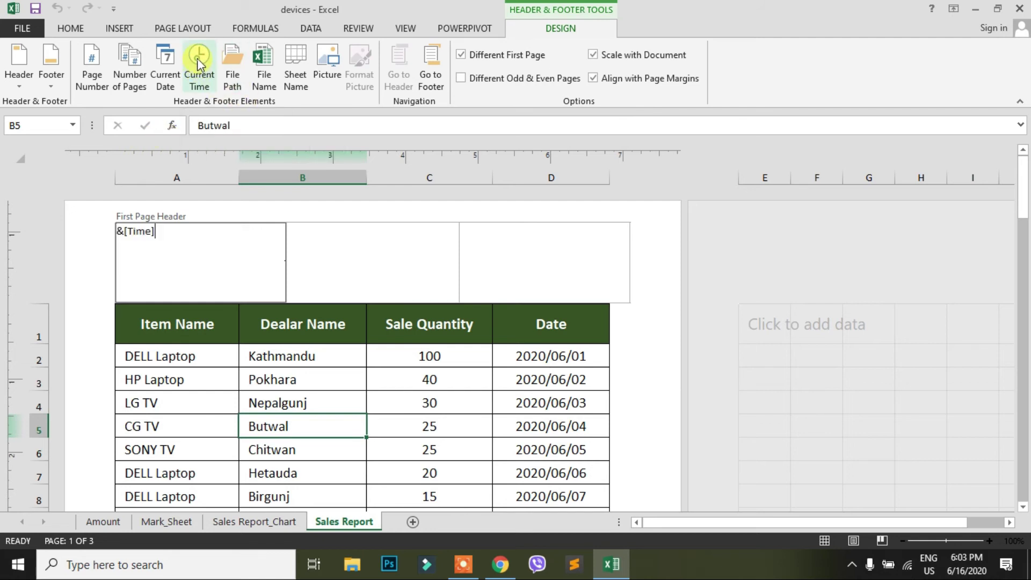
{"action": "left_click", "coordinate": [341, 271]}
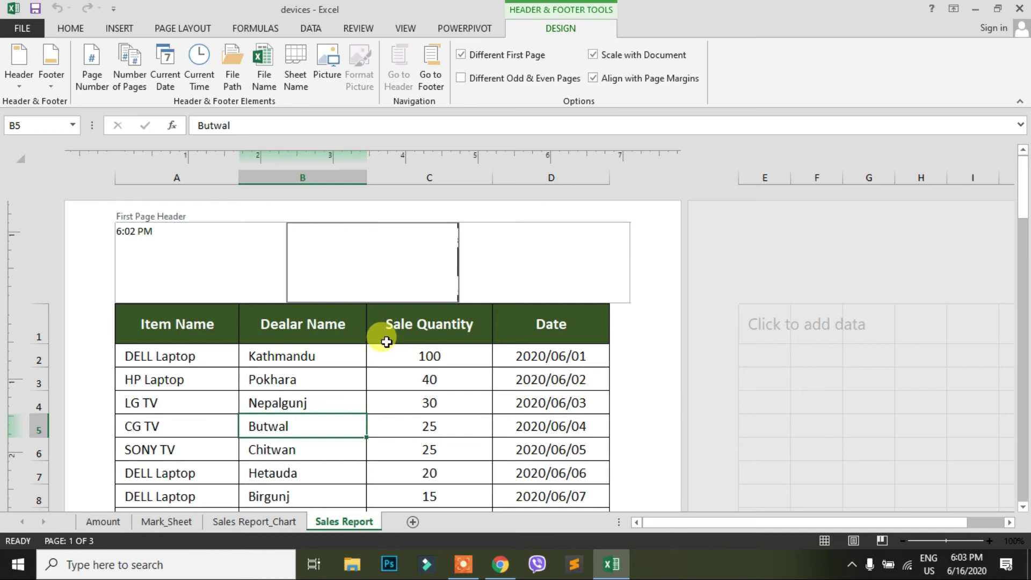
{"action": "left_click", "coordinate": [368, 384]}
{"action": "left_click", "coordinate": [368, 384]}
{"action": "scroll", "coordinate": [367, 384], "scroll_direction": "down", "scroll_amount": 3}
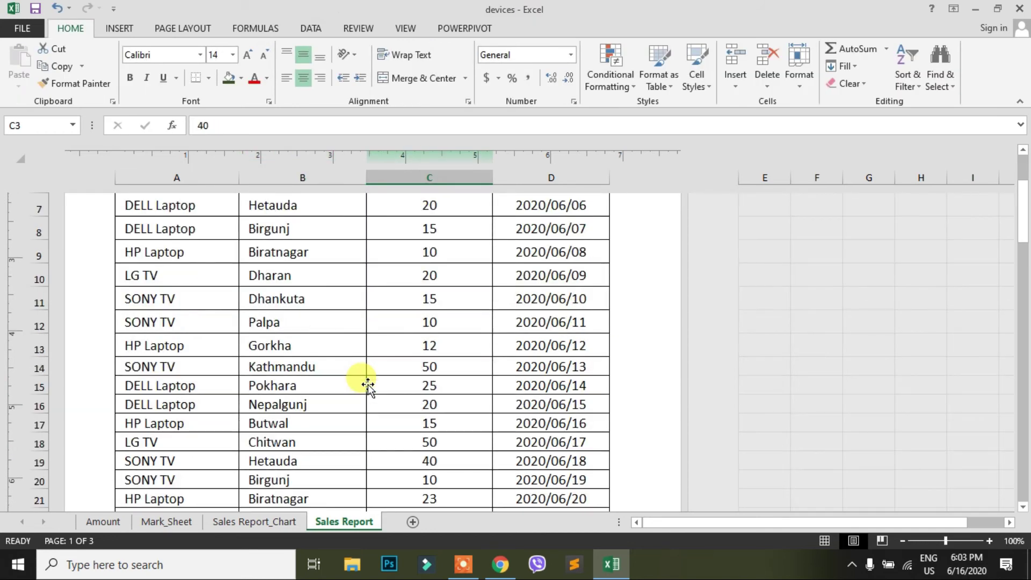
{"action": "scroll", "coordinate": [367, 384], "scroll_direction": "down", "scroll_amount": 3}
{"action": "scroll", "coordinate": [368, 384], "scroll_direction": "down", "scroll_amount": 3}
{"action": "scroll", "coordinate": [366, 382], "scroll_direction": "down", "scroll_amount": 3}
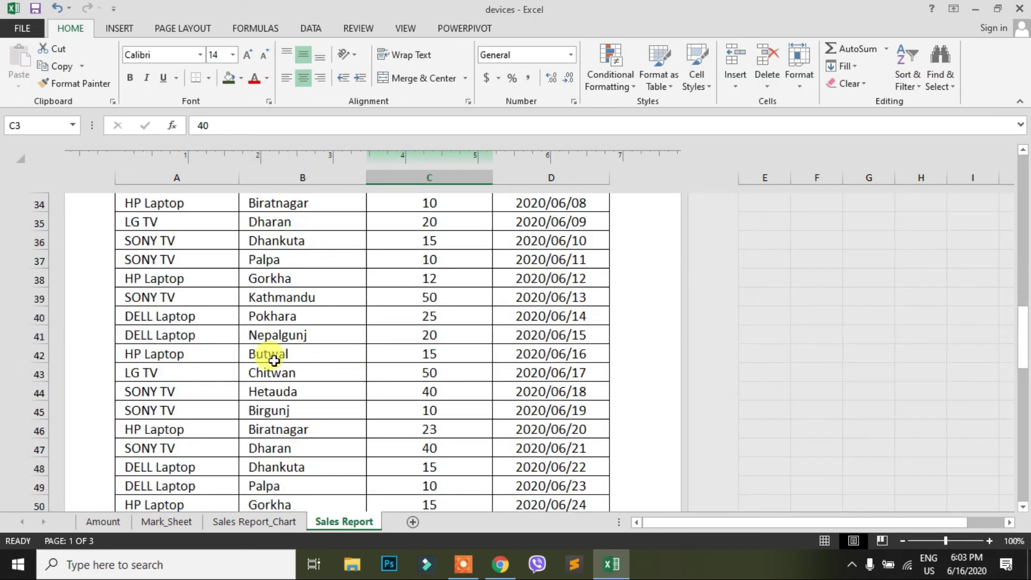
{"action": "scroll", "coordinate": [272, 357], "scroll_direction": "up", "scroll_amount": 3}
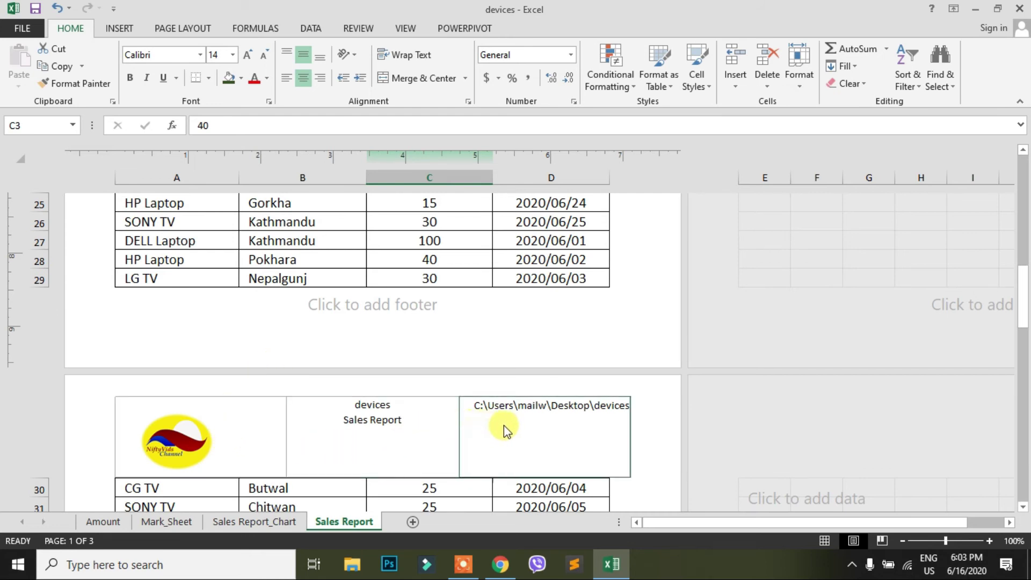
{"action": "scroll", "coordinate": [552, 425], "scroll_direction": "down", "scroll_amount": 5}
{"action": "scroll", "coordinate": [552, 426], "scroll_direction": "down", "scroll_amount": 5}
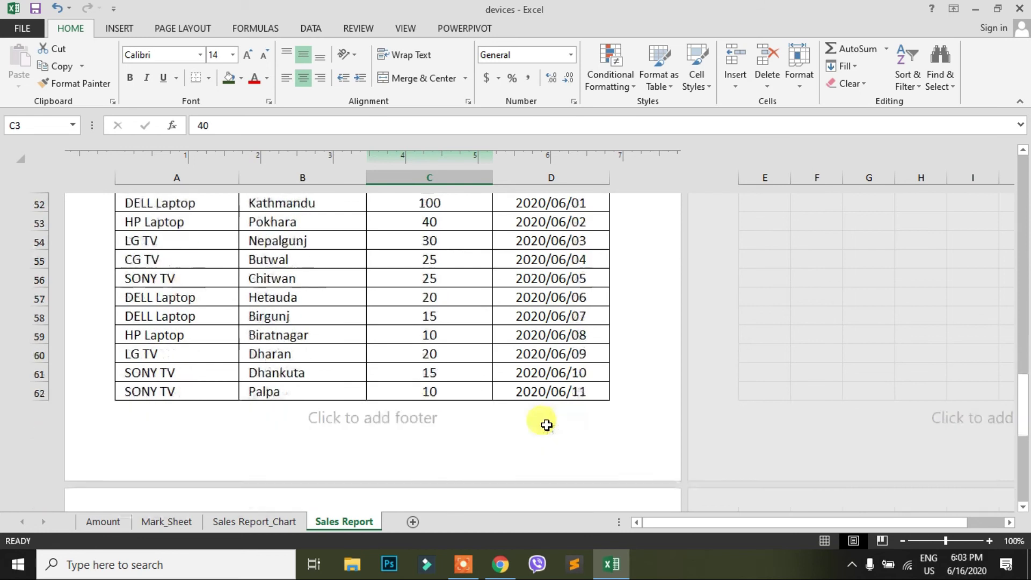
{"action": "scroll", "coordinate": [547, 425], "scroll_direction": "down", "scroll_amount": 1}
{"action": "scroll", "coordinate": [547, 425], "scroll_direction": "down", "scroll_amount": 2}
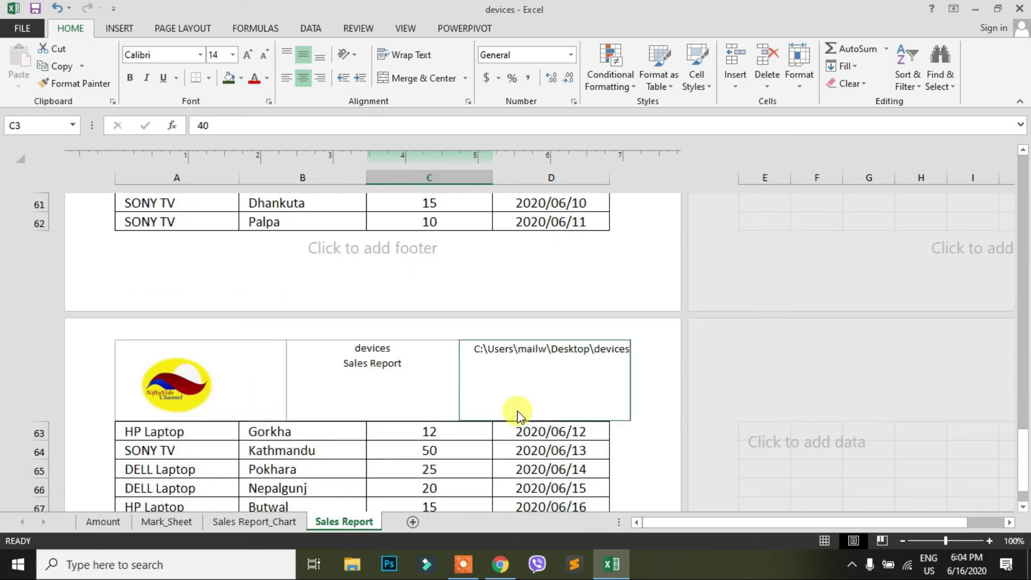
{"action": "scroll", "coordinate": [519, 414], "scroll_direction": "up", "scroll_amount": 4}
{"action": "scroll", "coordinate": [507, 403], "scroll_direction": "up", "scroll_amount": 6}
{"action": "scroll", "coordinate": [504, 396], "scroll_direction": "up", "scroll_amount": 6}
{"action": "scroll", "coordinate": [497, 394], "scroll_direction": "up", "scroll_amount": 5}
- Delete the &[Time] code from the first-page header
{"action": "left_click", "coordinate": [190, 243]}
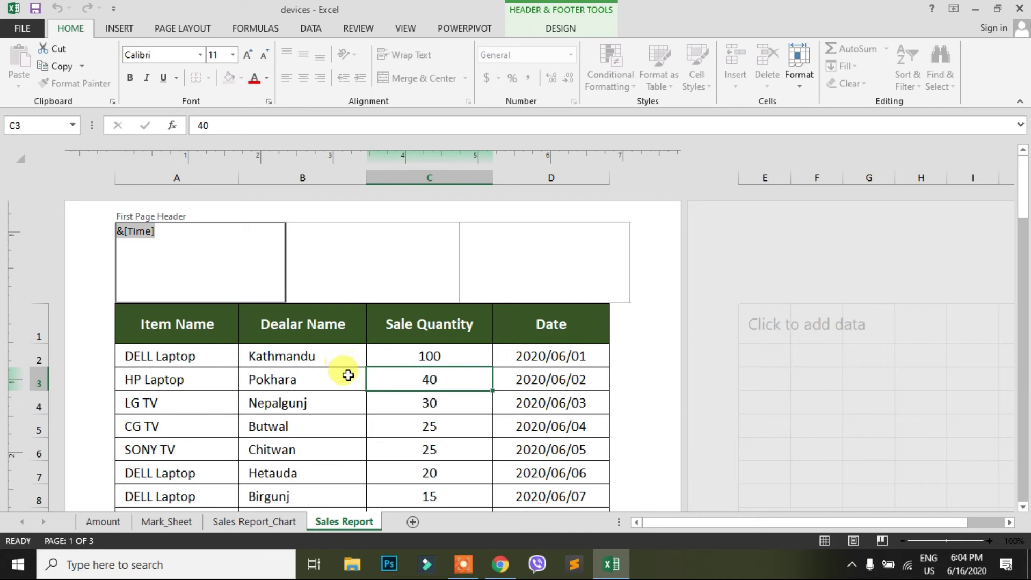
{"action": "left_click", "coordinate": [572, 25]}
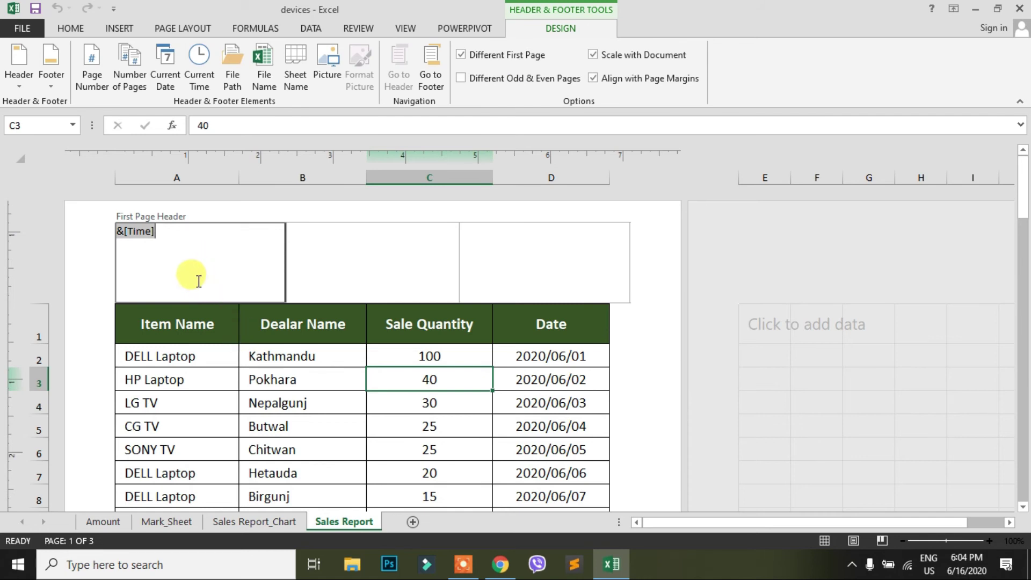
{"action": "key", "text": "BackSpace"}
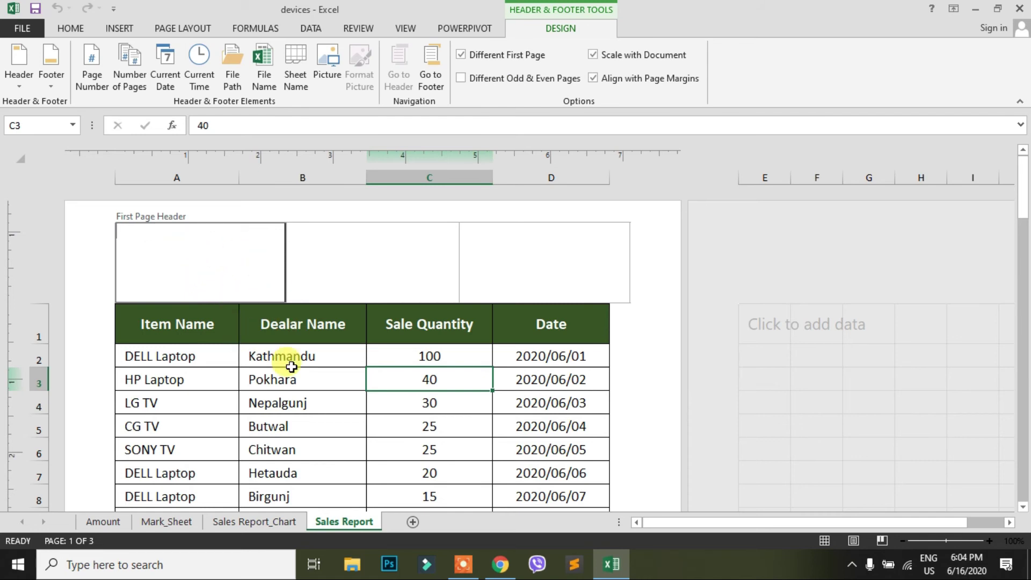
{"action": "left_click", "coordinate": [277, 398]}
- On page 2, delete the header's logo picture, centre title and right file path
{"action": "scroll", "coordinate": [281, 382], "scroll_direction": "down", "scroll_amount": 5}
{"action": "scroll", "coordinate": [284, 384], "scroll_direction": "down", "scroll_amount": 3}
{"action": "left_click", "coordinate": [284, 386]}
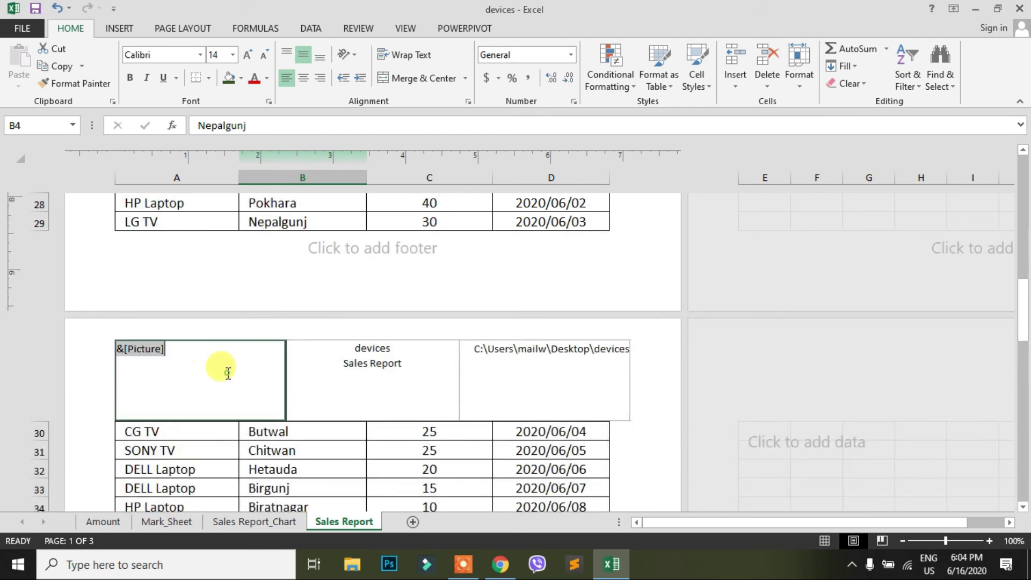
{"action": "key", "text": "BackSpace"}
{"action": "left_click", "coordinate": [379, 370]}
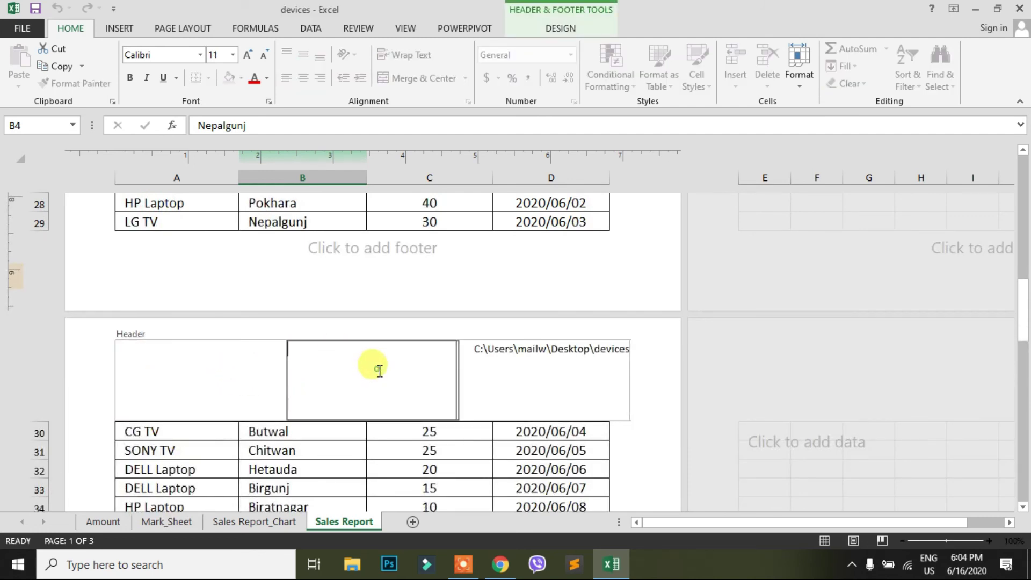
{"action": "left_click", "coordinate": [519, 372]}
{"action": "key", "text": "BackSpace"}
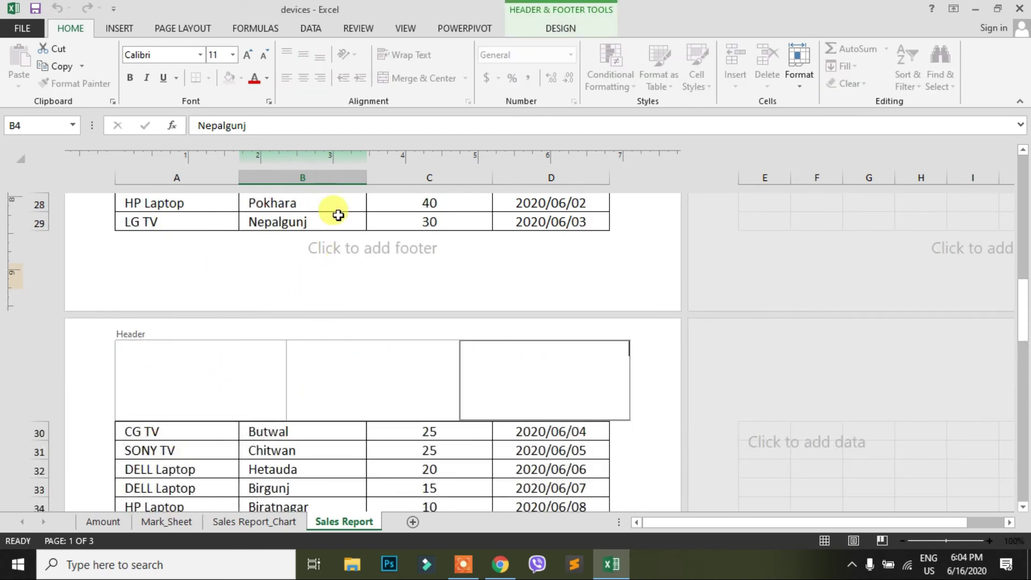
{"action": "left_click", "coordinate": [335, 216]}
{"action": "scroll", "coordinate": [334, 439], "scroll_direction": "up", "scroll_amount": 3}
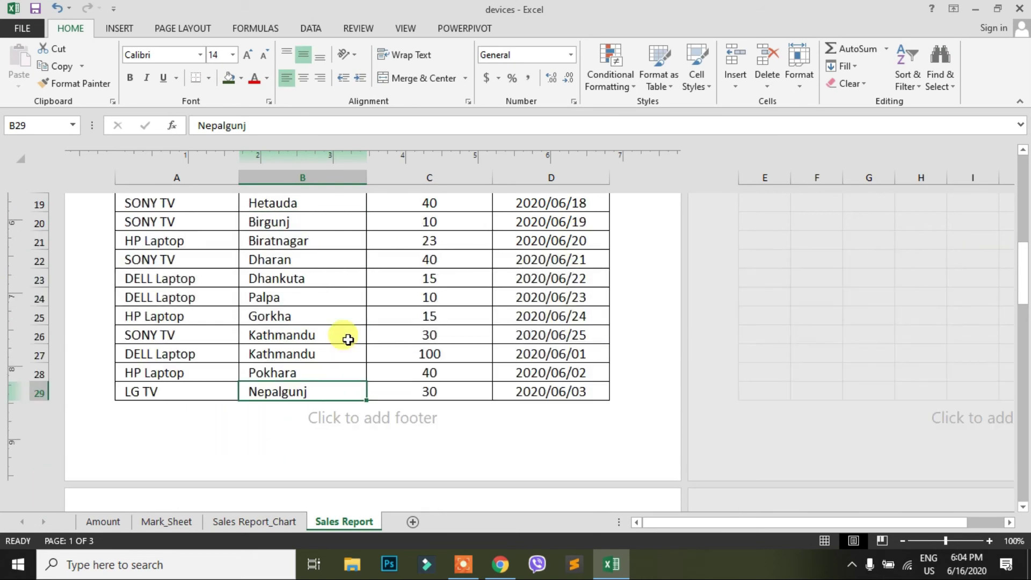
{"action": "scroll", "coordinate": [344, 339], "scroll_direction": "up", "scroll_amount": 4}
{"action": "scroll", "coordinate": [341, 325], "scroll_direction": "up", "scroll_amount": 3}
- Insert the current date, 6/16/2020, in the left section of the odd-page header
{"action": "left_click", "coordinate": [234, 275]}
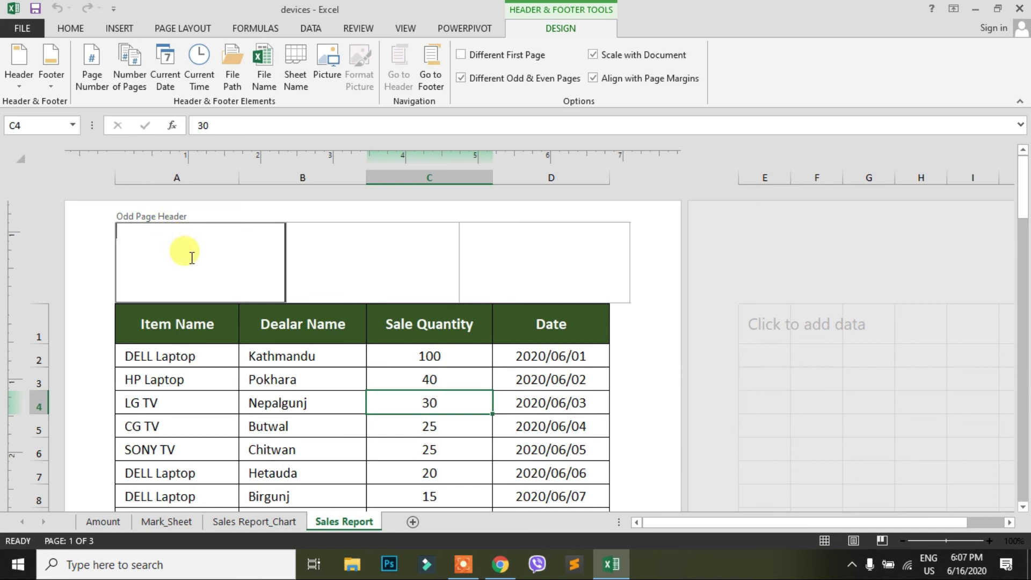
{"action": "left_click", "coordinate": [166, 58]}
{"action": "left_click", "coordinate": [276, 354]}
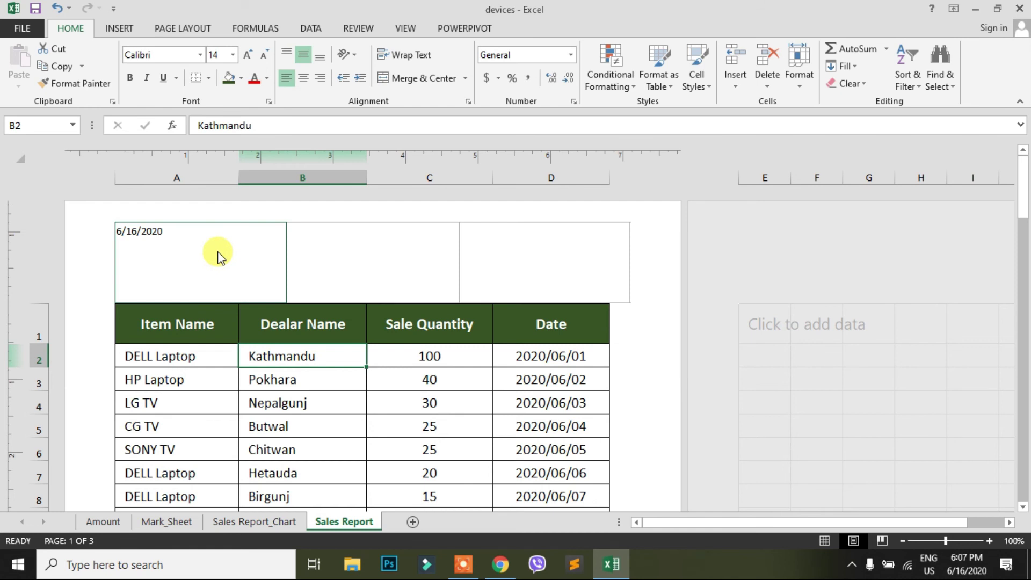
{"action": "scroll", "coordinate": [217, 257], "scroll_direction": "down", "scroll_amount": 3}
{"action": "scroll", "coordinate": [220, 263], "scroll_direction": "down", "scroll_amount": 3}
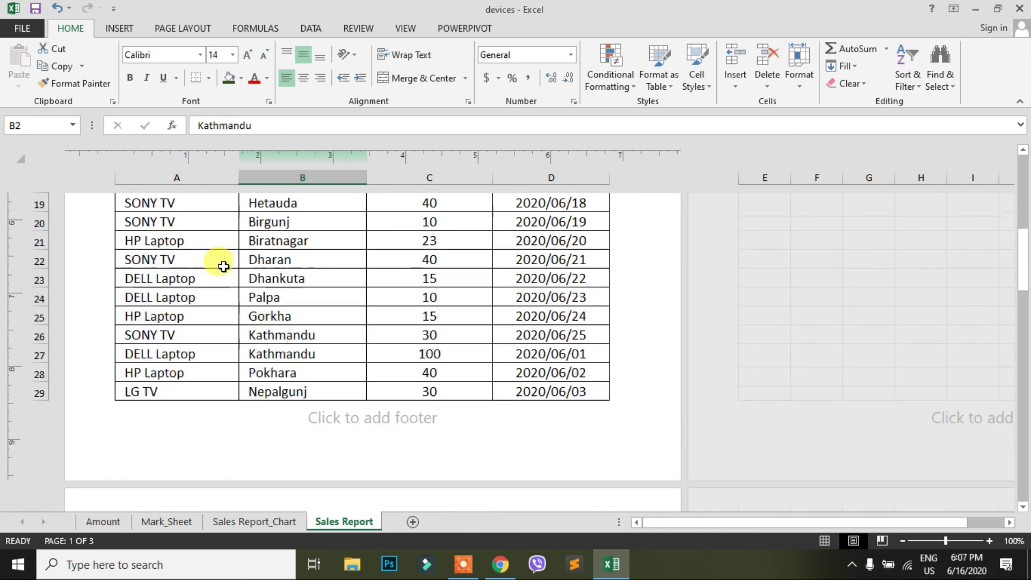
{"action": "scroll", "coordinate": [225, 268], "scroll_direction": "down", "scroll_amount": 3}
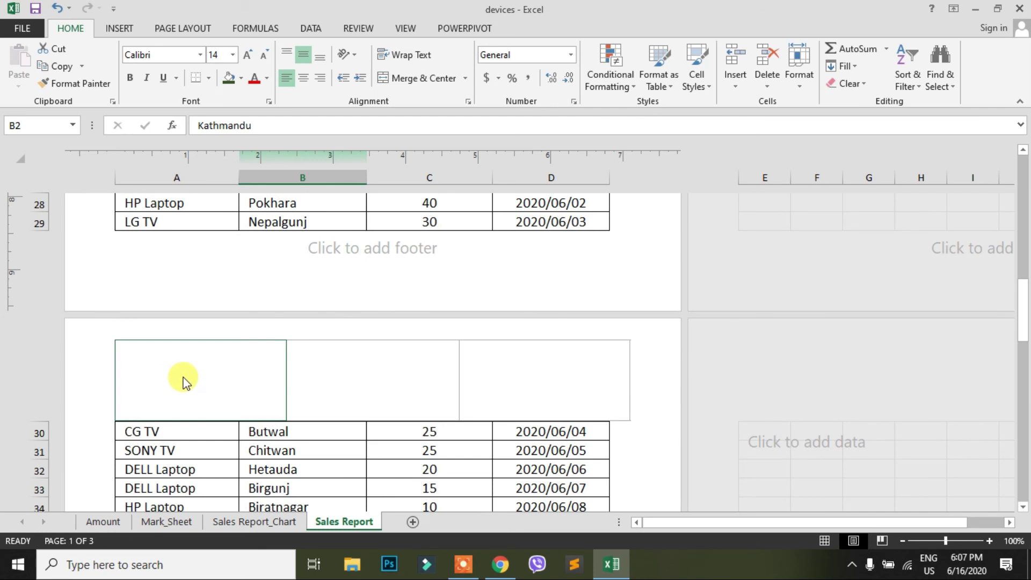
{"action": "scroll", "coordinate": [184, 376], "scroll_direction": "down", "scroll_amount": 5}
{"action": "scroll", "coordinate": [184, 378], "scroll_direction": "down", "scroll_amount": 3}
{"action": "scroll", "coordinate": [183, 381], "scroll_direction": "down", "scroll_amount": 2}
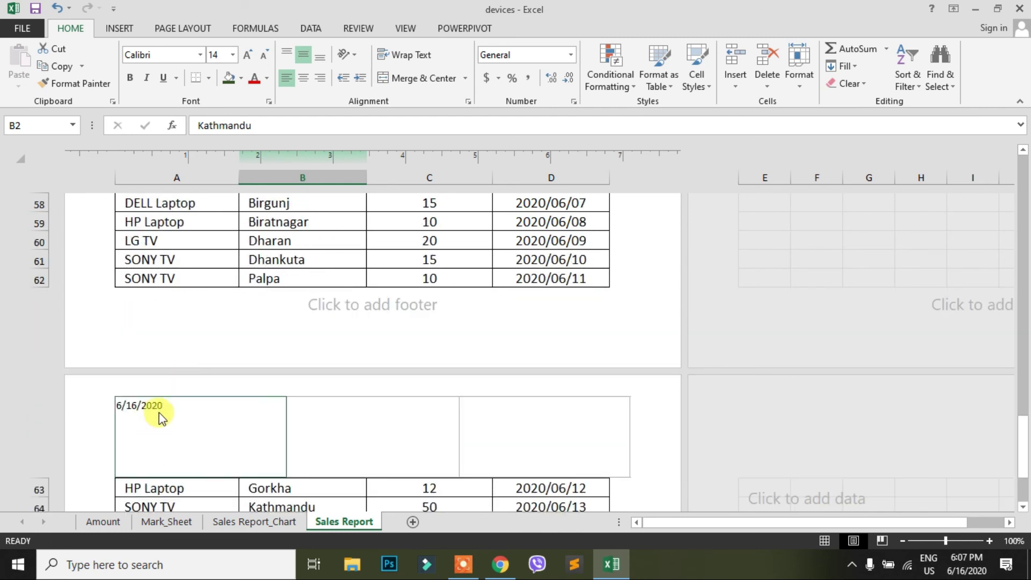
{"action": "scroll", "coordinate": [161, 414], "scroll_direction": "up", "scroll_amount": 3}
{"action": "scroll", "coordinate": [162, 403], "scroll_direction": "up", "scroll_amount": 5}
{"action": "scroll", "coordinate": [166, 400], "scroll_direction": "up", "scroll_amount": 5}
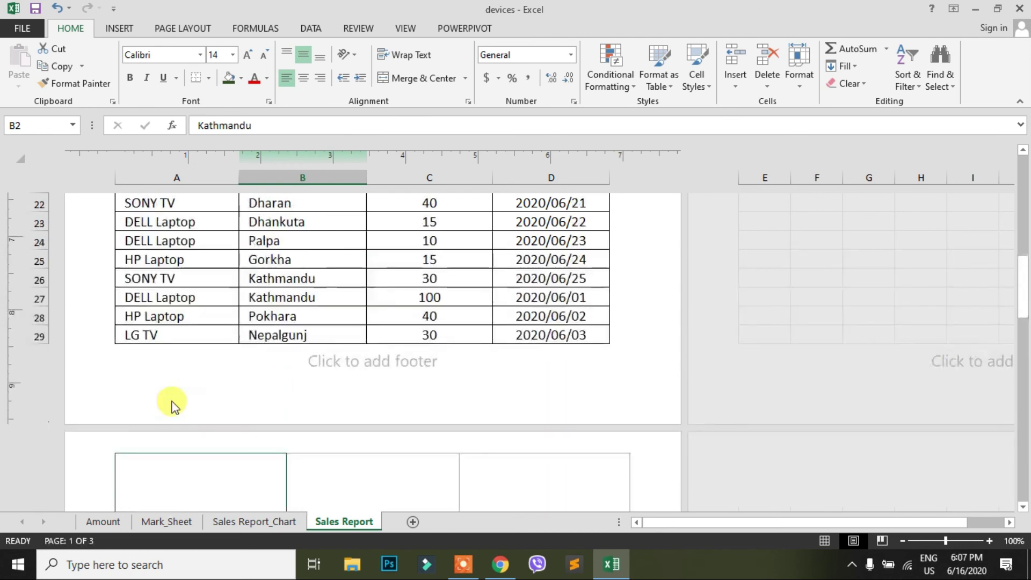
{"action": "scroll", "coordinate": [172, 406], "scroll_direction": "up", "scroll_amount": 7}
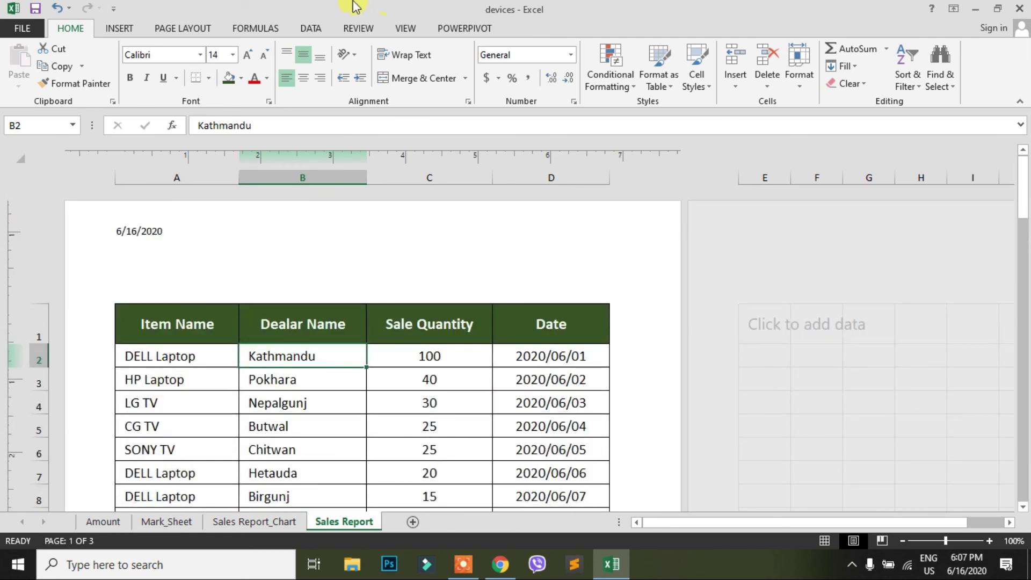
{"action": "left_click", "coordinate": [205, 262]}
- Enter the page 1 header and toggle Align with Page Margins off and back on
{"action": "left_click", "coordinate": [559, 29]}
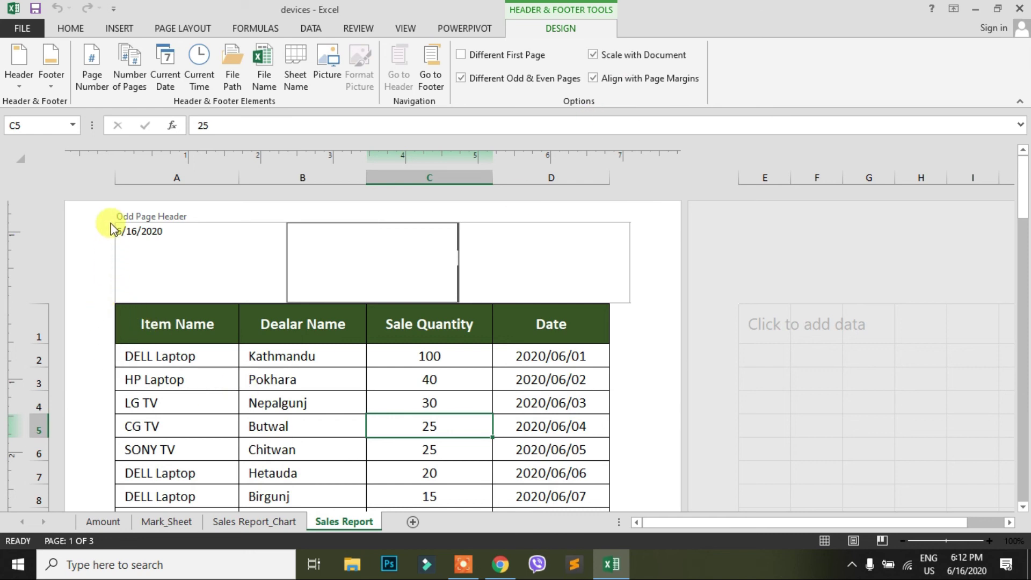
{"action": "left_click", "coordinate": [595, 79]}
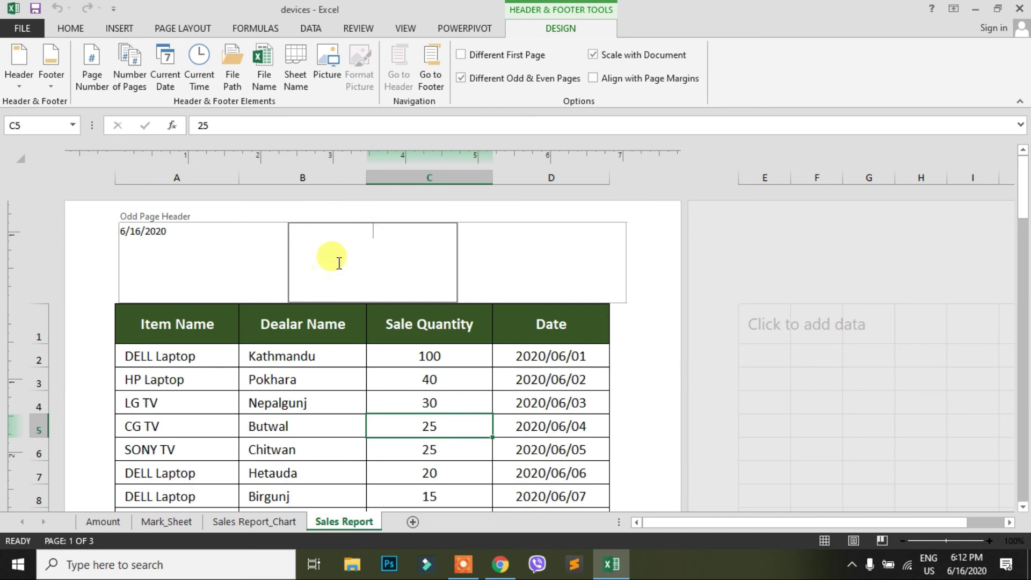
{"action": "left_click", "coordinate": [596, 79]}
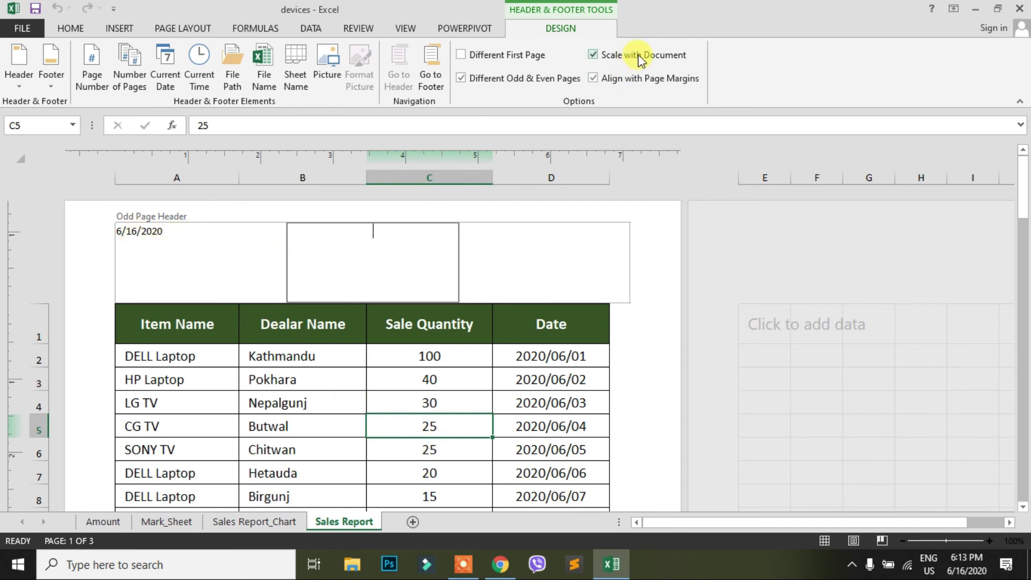
- Close header editing so page 1 shows only the date 6/16/2020 at the left
{"action": "key", "text": "Escape"}
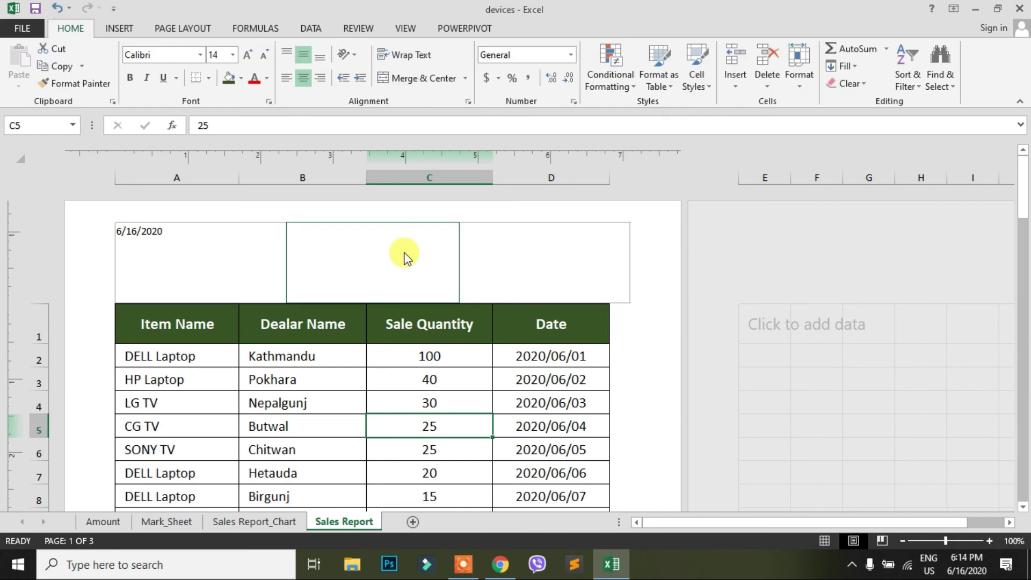